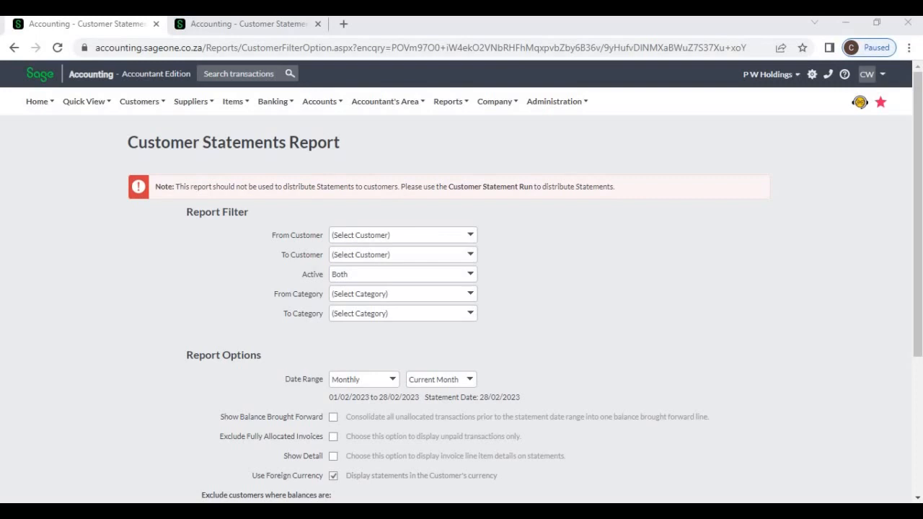
- Close the extra report tab and expand the customers section of the Customer Statements Report
left_click(248, 24)
left_click(317, 23)
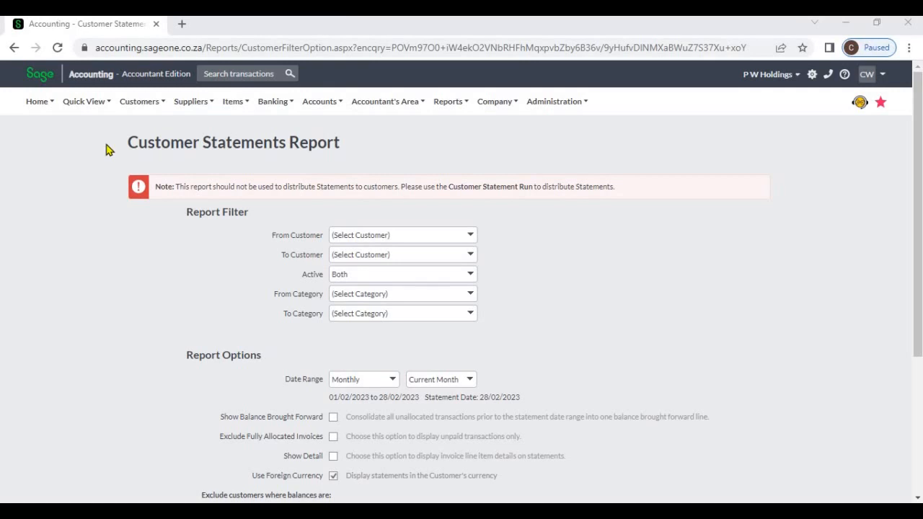
left_click(144, 108)
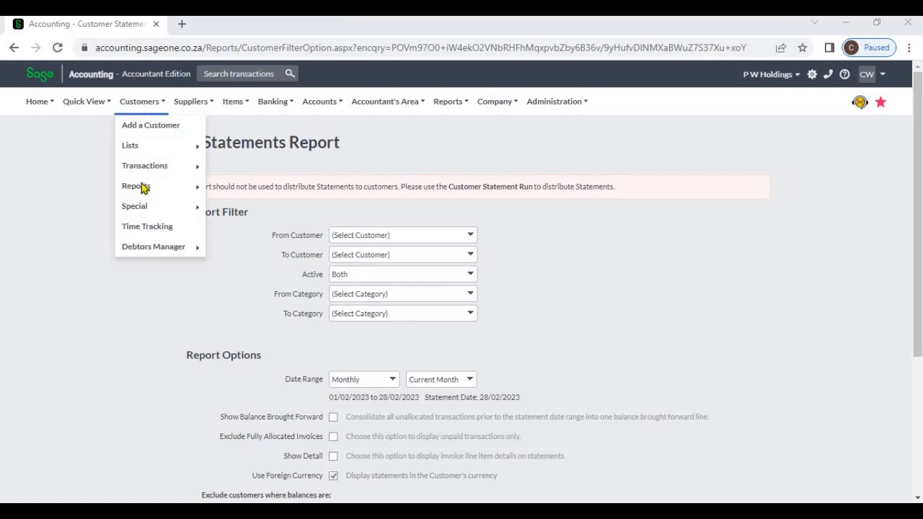
- Try an Allied (Pvt) Ltd to Kid Zone (Pvt) Ltd customer range, then reset it to none
mouse_move(142, 184)
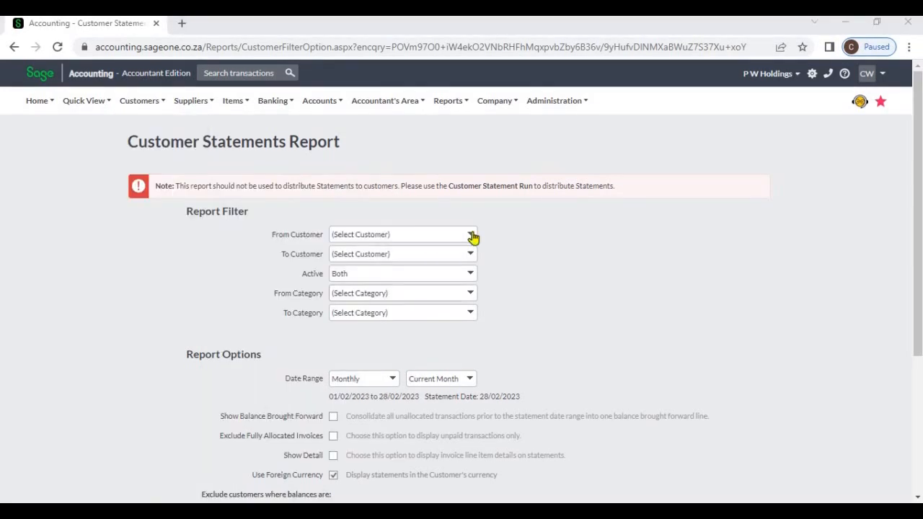
left_click(472, 237)
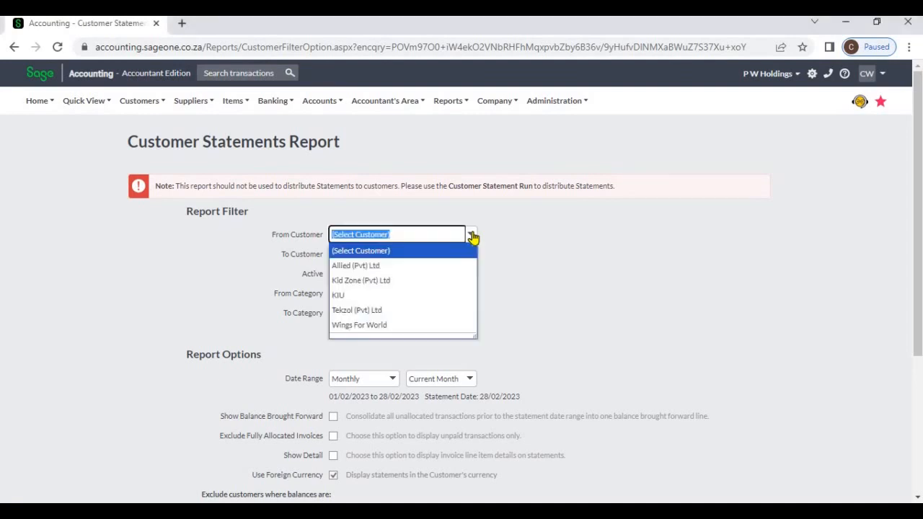
left_click(458, 265)
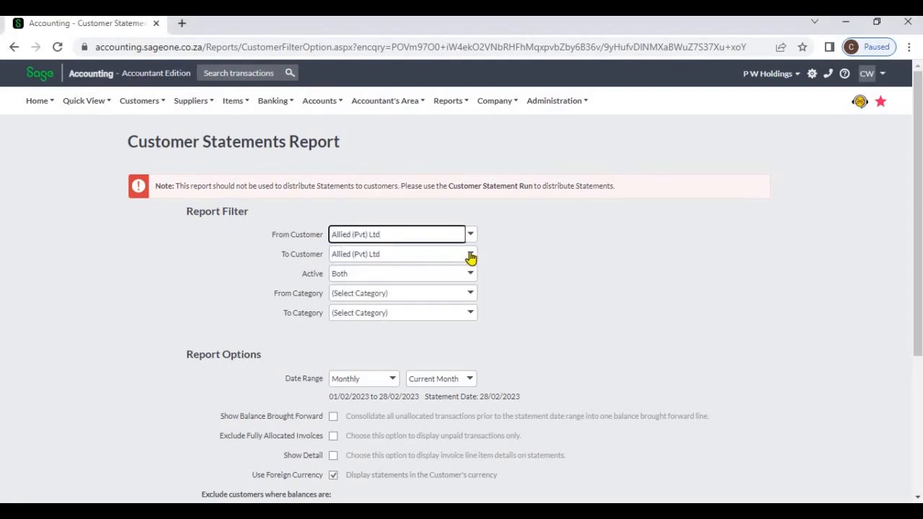
left_click(470, 257)
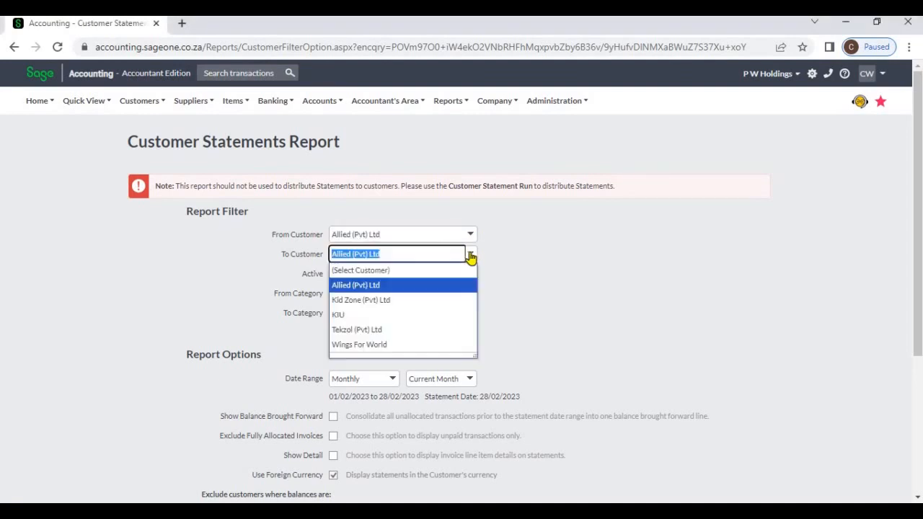
left_click(445, 298)
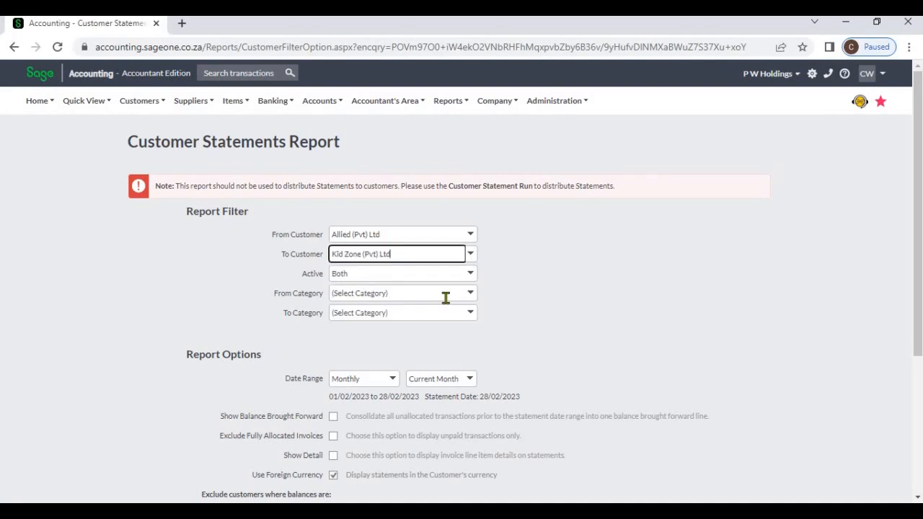
left_click(473, 239)
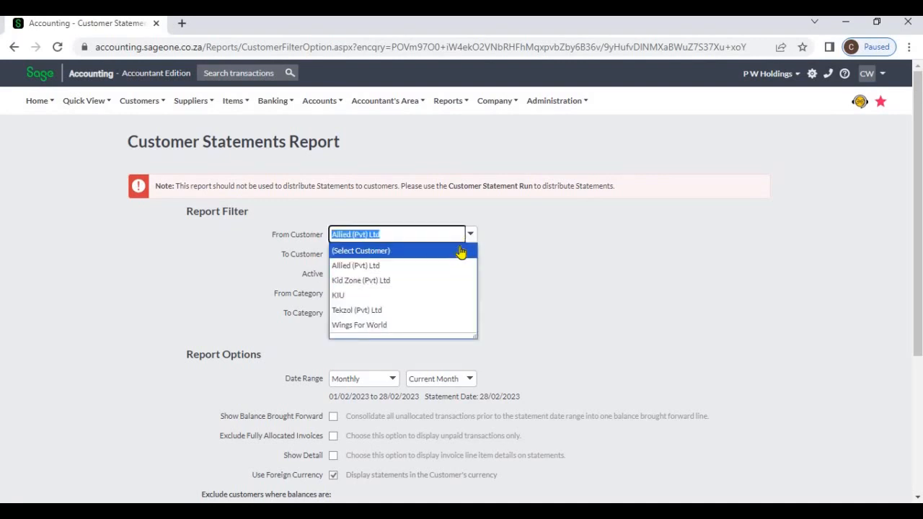
left_click(462, 251)
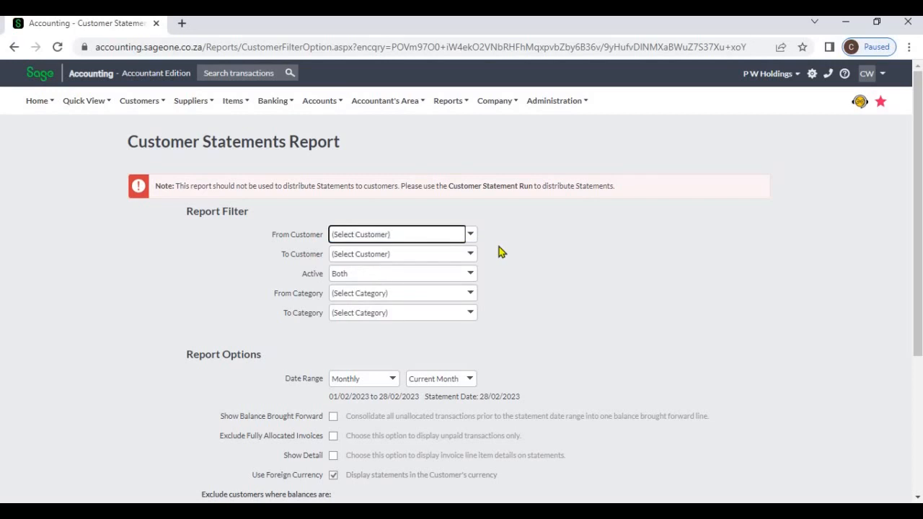
left_click(470, 278)
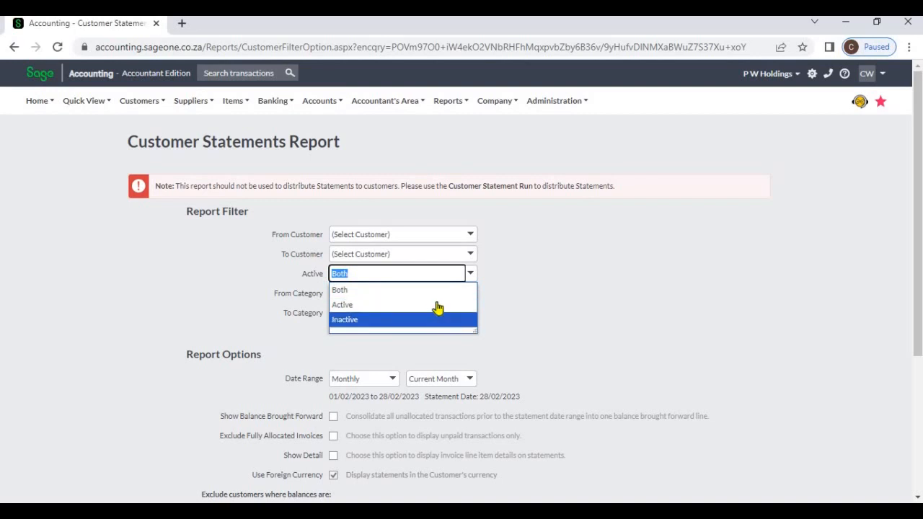
left_click(498, 295)
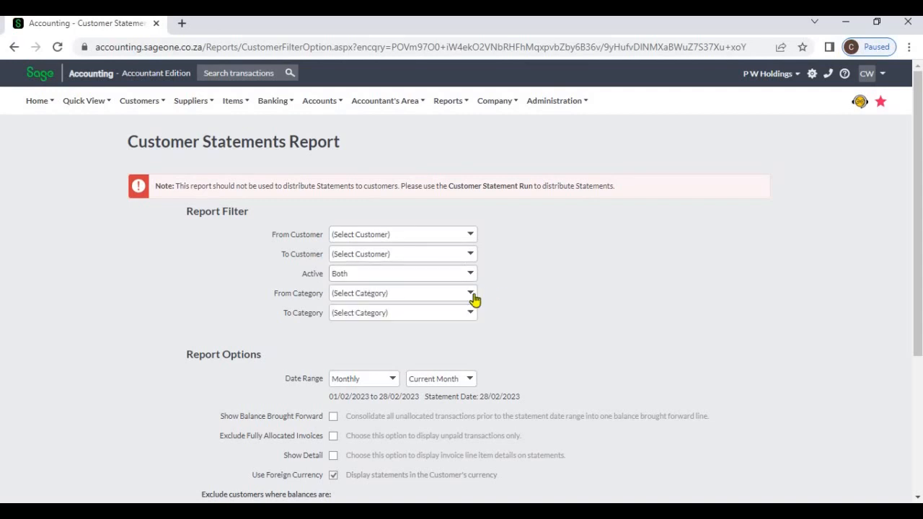
left_click(473, 296)
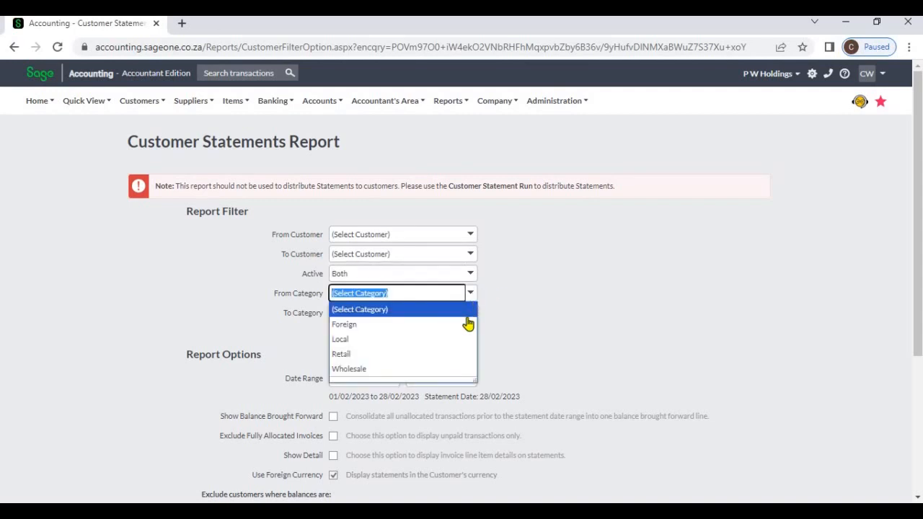
left_click(468, 324)
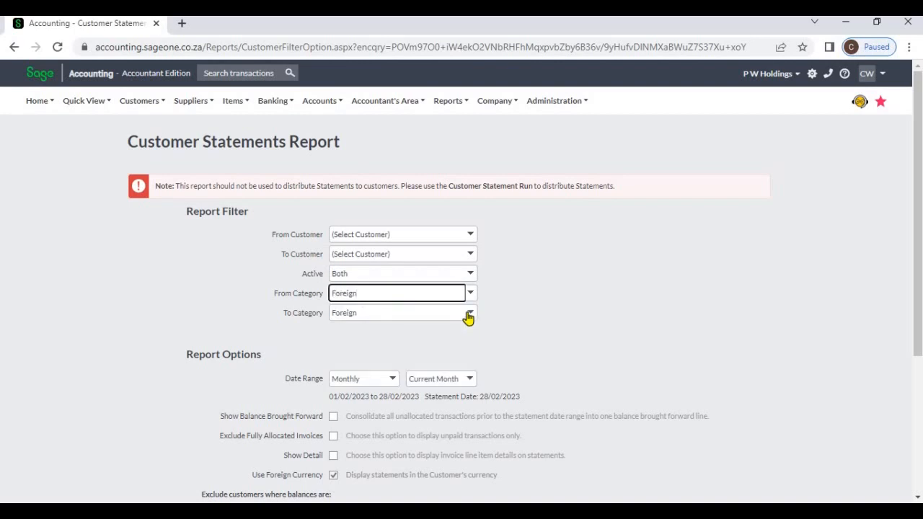
left_click(467, 313)
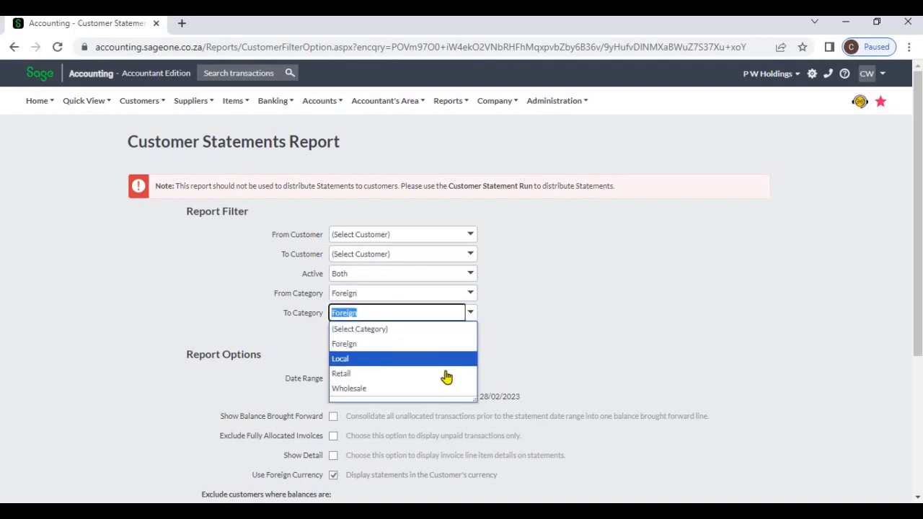
left_click(460, 372)
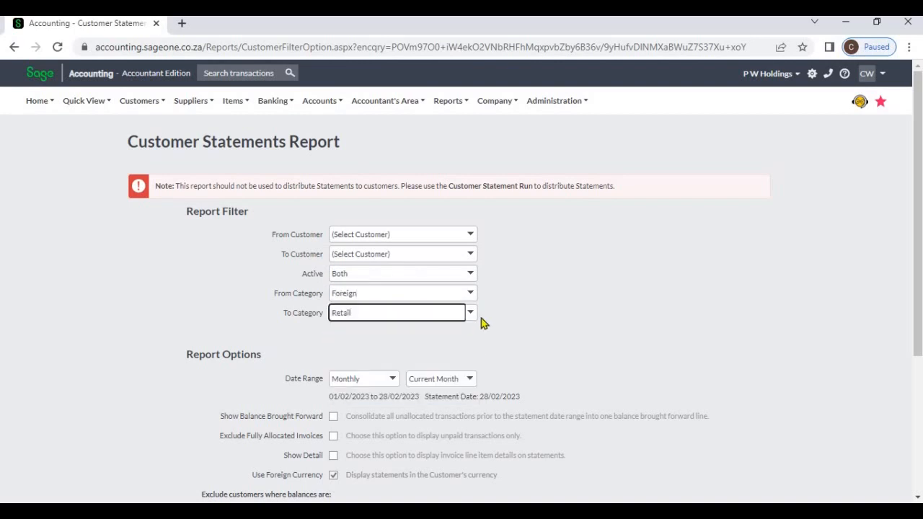
left_click(471, 295)
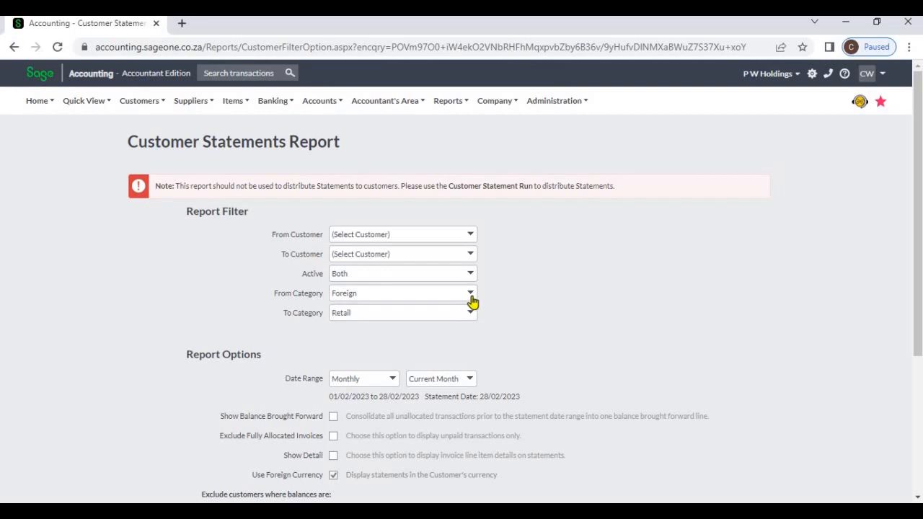
left_click(471, 296)
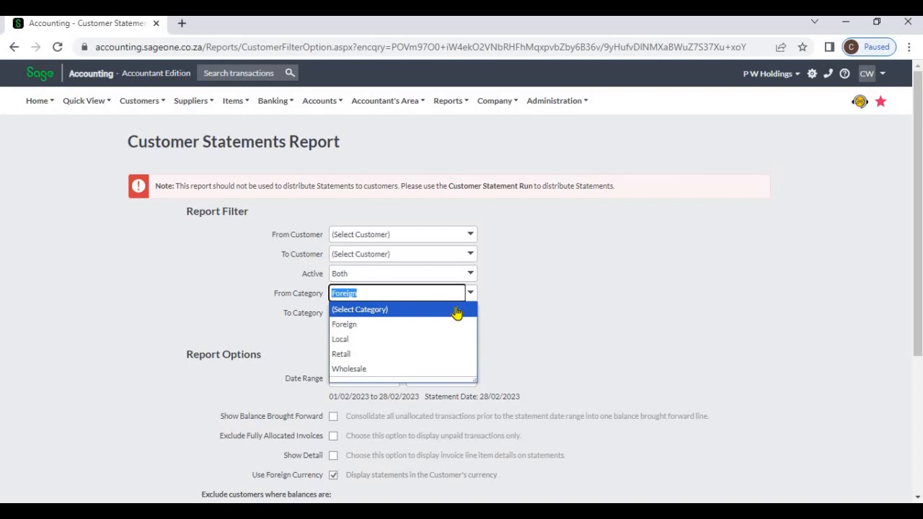
left_click(457, 310)
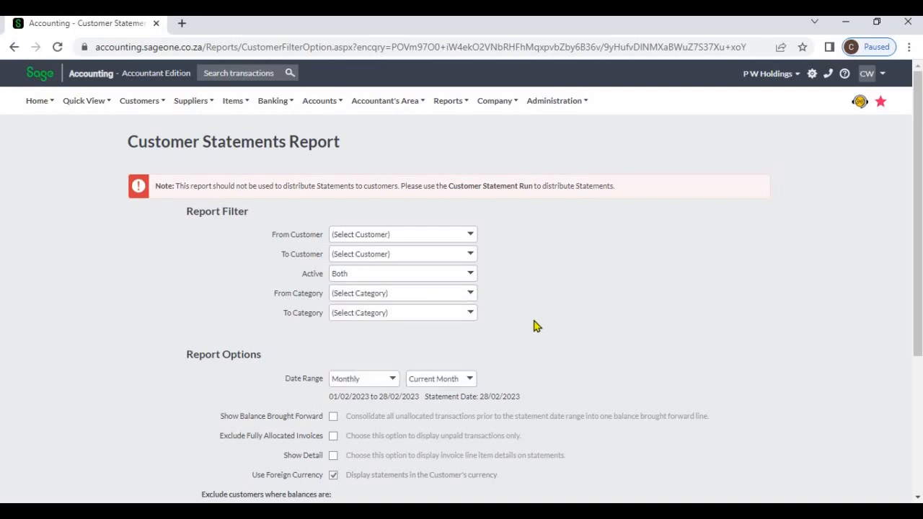
- Try a Custom Dates range starting on 8 February 2023
scroll(534, 327, "down", 2)
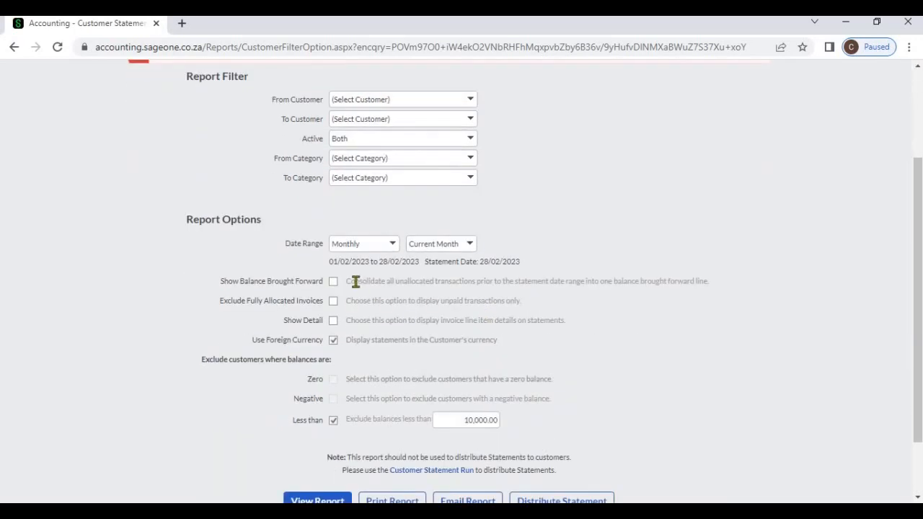
left_click(393, 244)
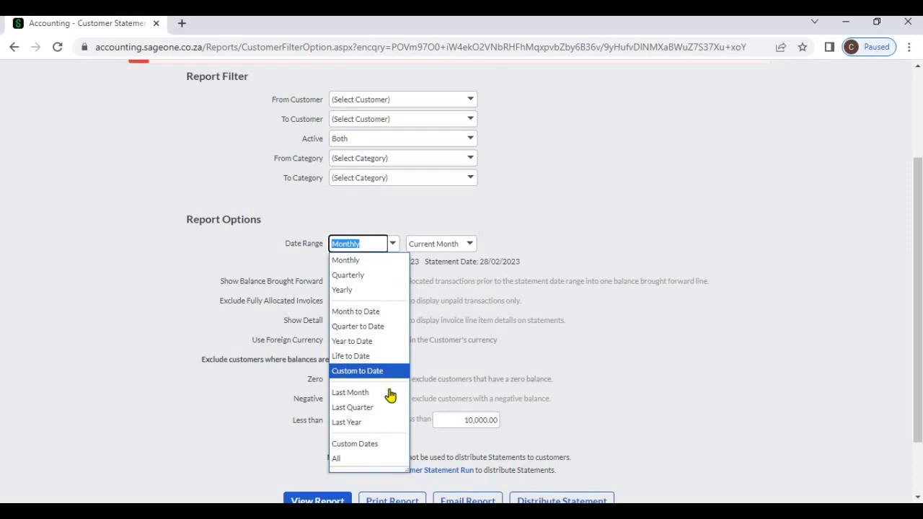
left_click(385, 445)
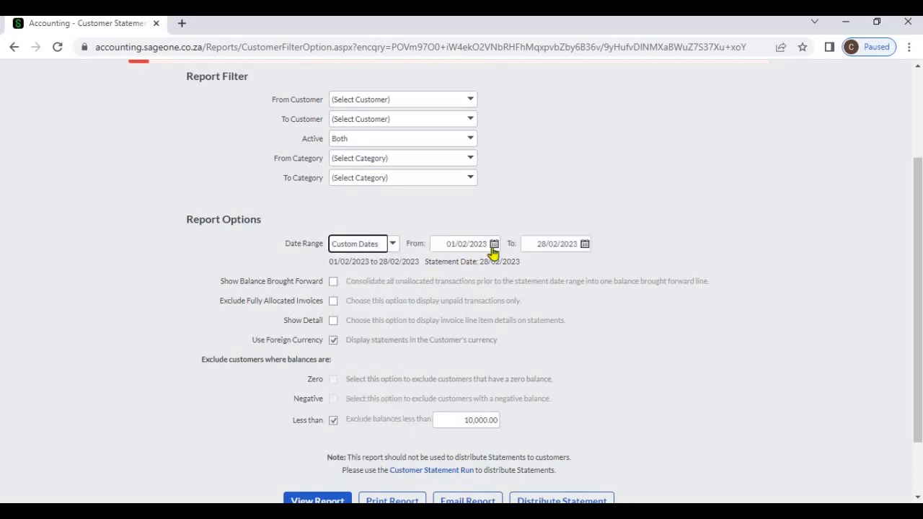
left_click(493, 244)
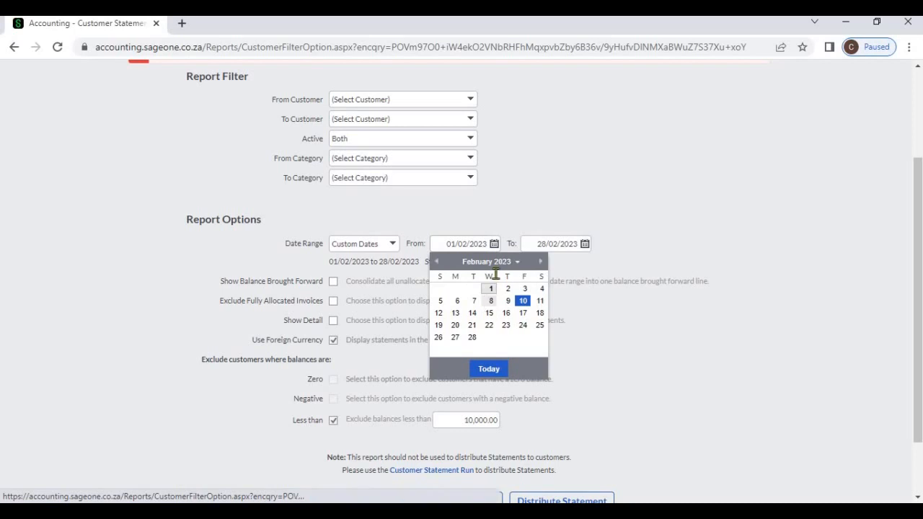
left_click(490, 301)
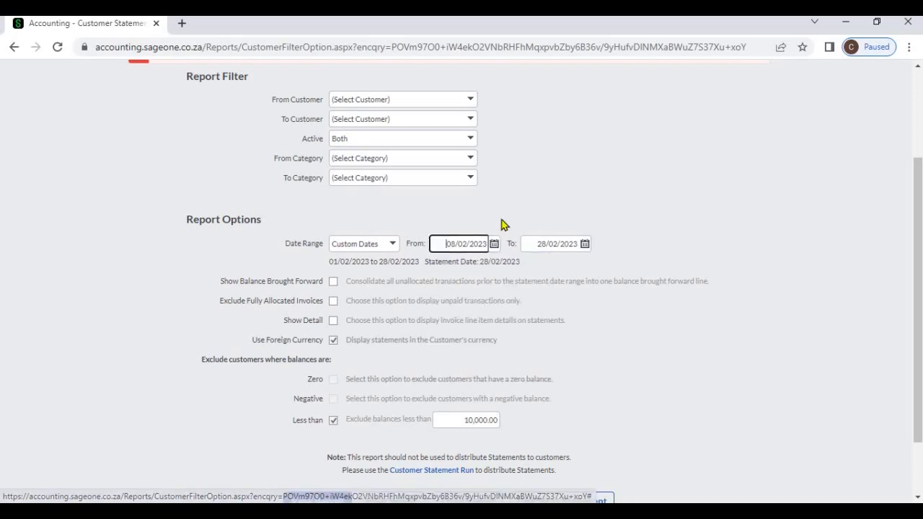
- Switch the date range to All, then settle on Last Quarter (01/10/2022–31/12/2022)
left_click(396, 248)
left_click(379, 462)
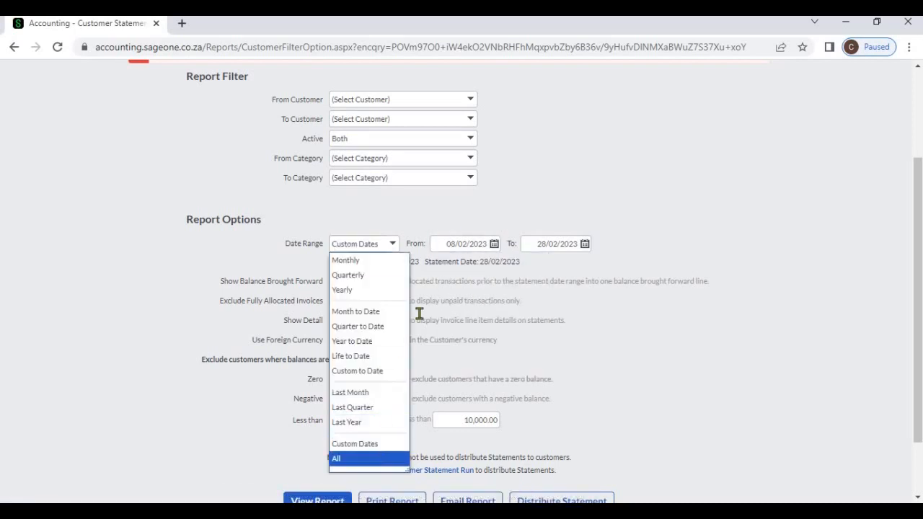
left_click(442, 264)
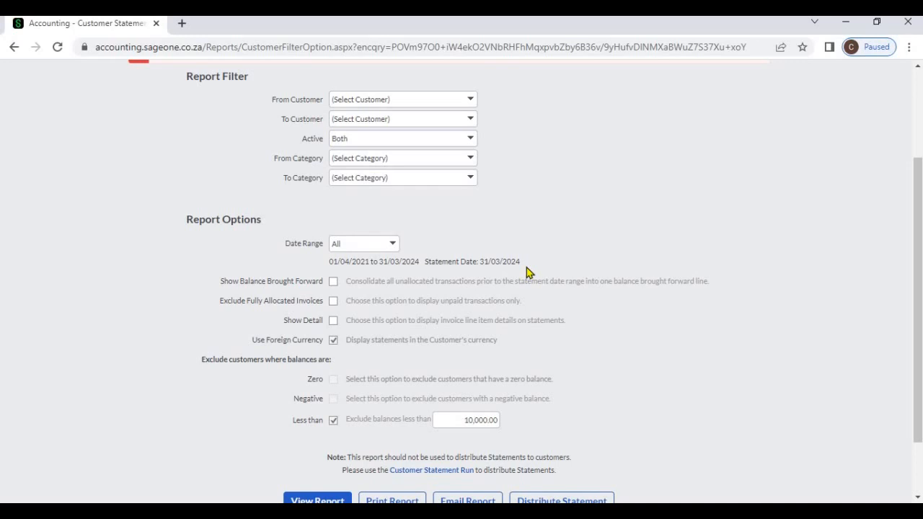
left_click(394, 245)
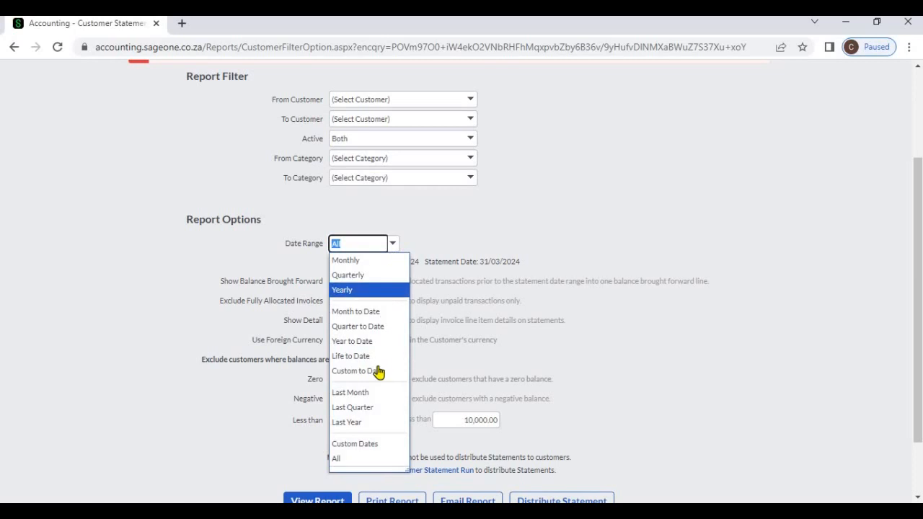
left_click(379, 409)
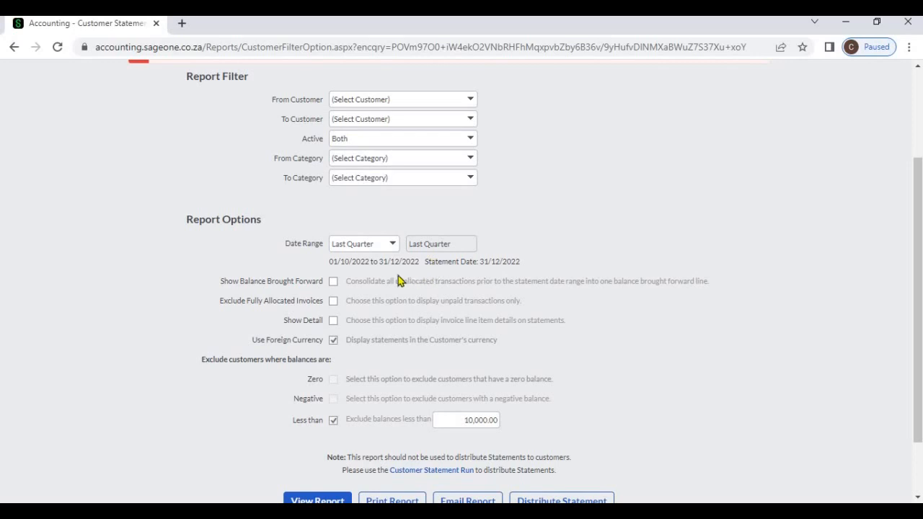
- Turn on balance brought forward, unpaid transactions only, and invoice line item detail
left_click(334, 282)
left_click(333, 304)
left_click(334, 322)
- Exclude customers with zero balances, negative balances and balances less than 10,000.00
left_click(334, 421)
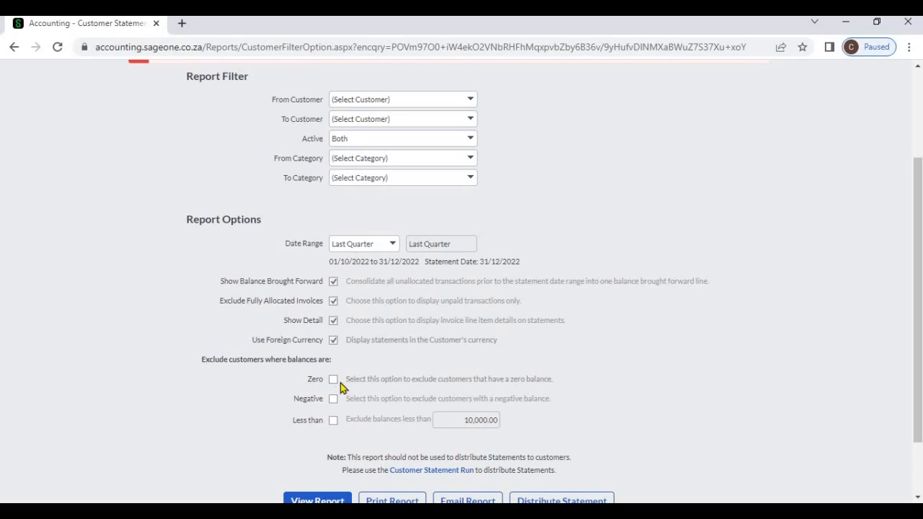
left_click(333, 383)
left_click(333, 401)
left_click(334, 421)
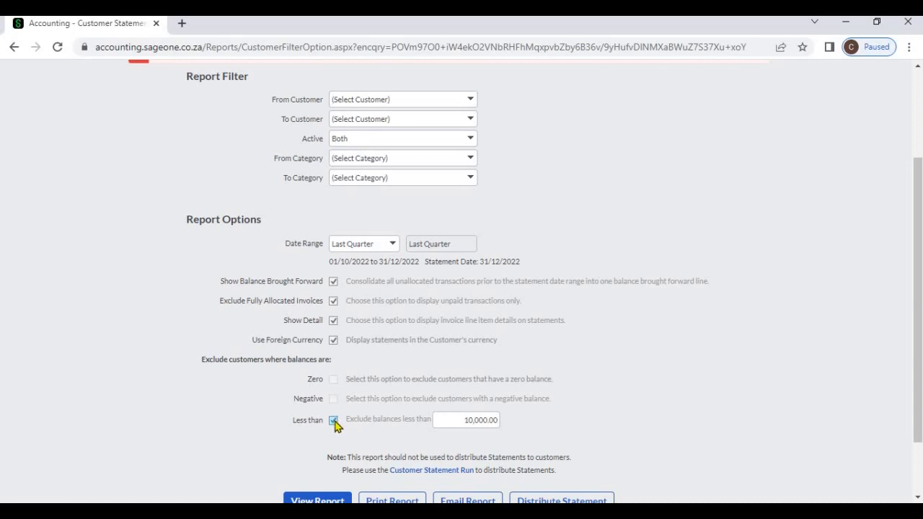
left_click(440, 419)
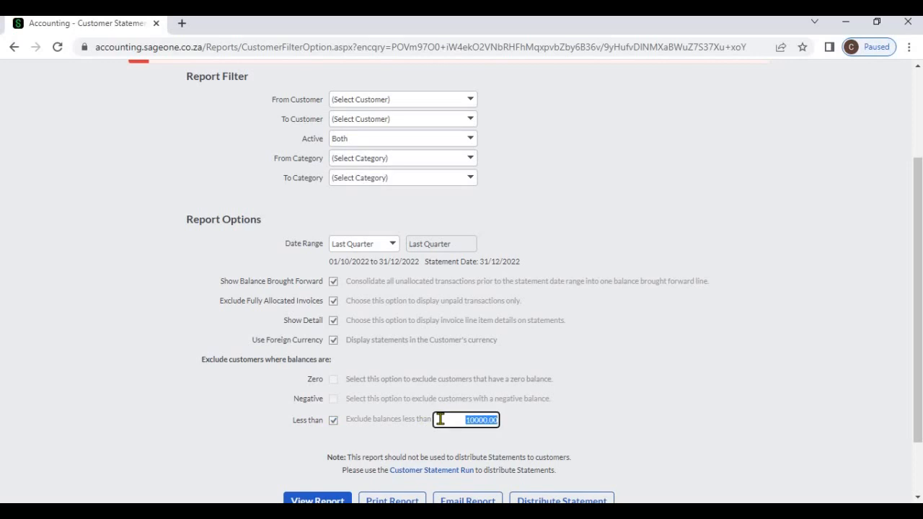
left_click(535, 428)
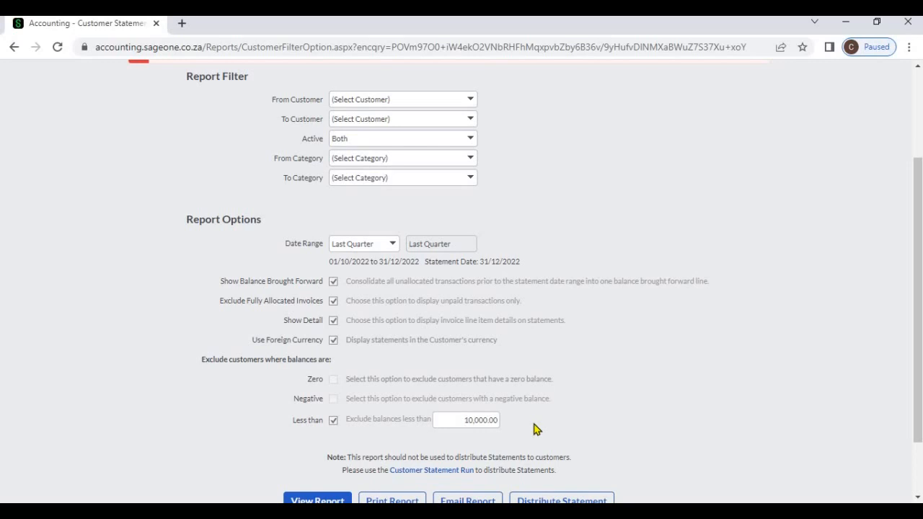
scroll(535, 428, "down", 2)
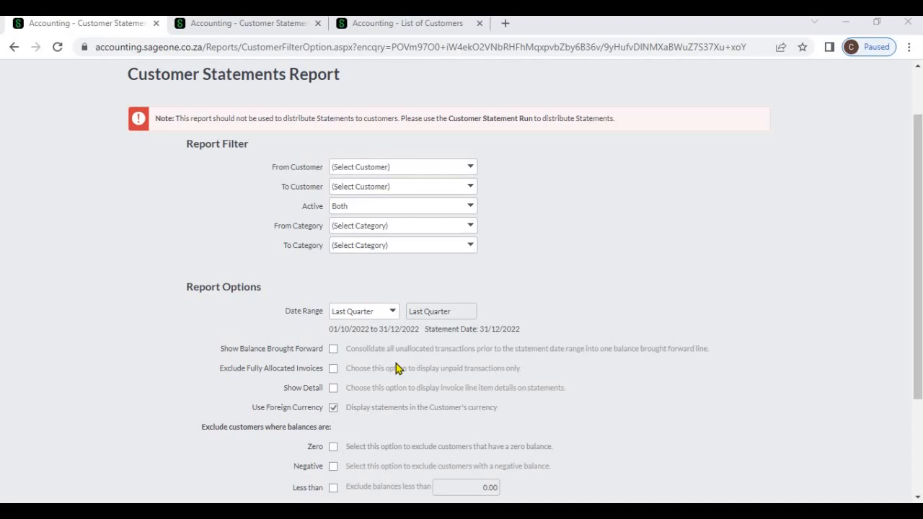
- Generate the five-page last-quarter customer statements report and scroll through it
scroll(395, 368, "down", 2)
left_click(333, 427)
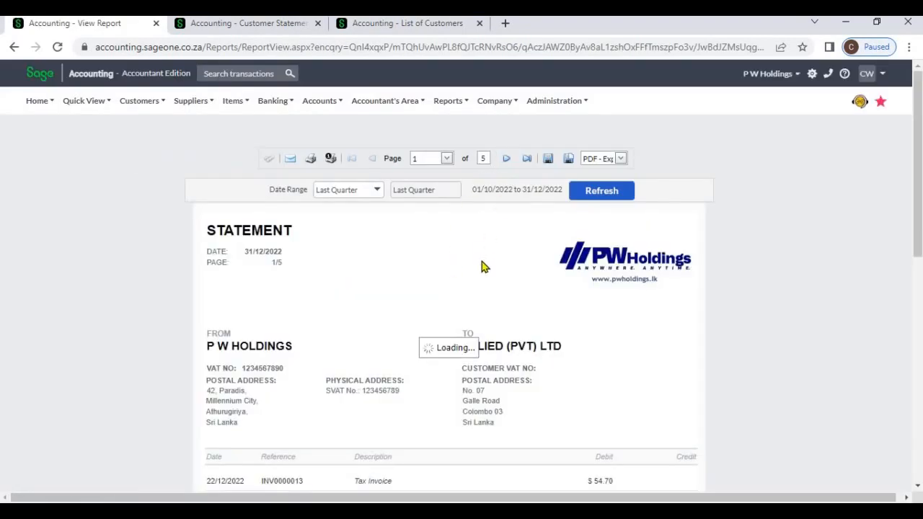
scroll(439, 287, "down", 4)
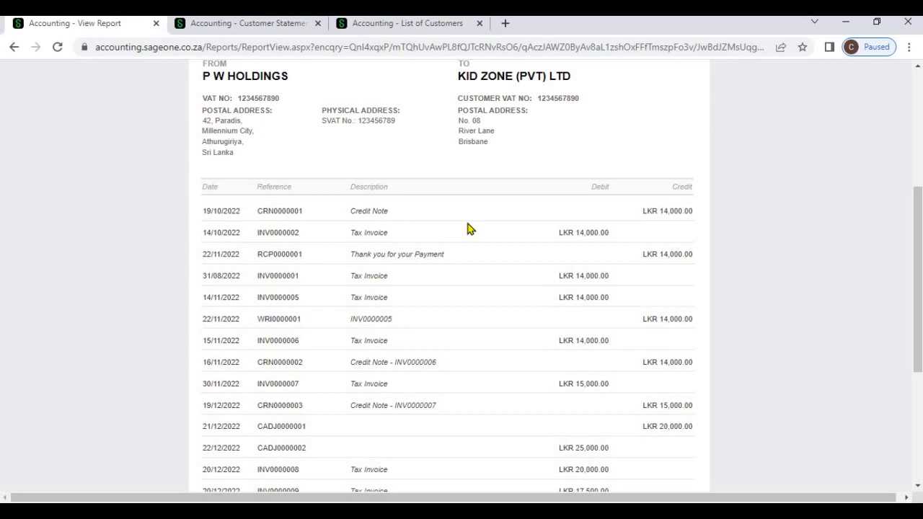
- Back on the filter form, set Date Range to Last Quarter with balance brought forward
left_click(206, 23)
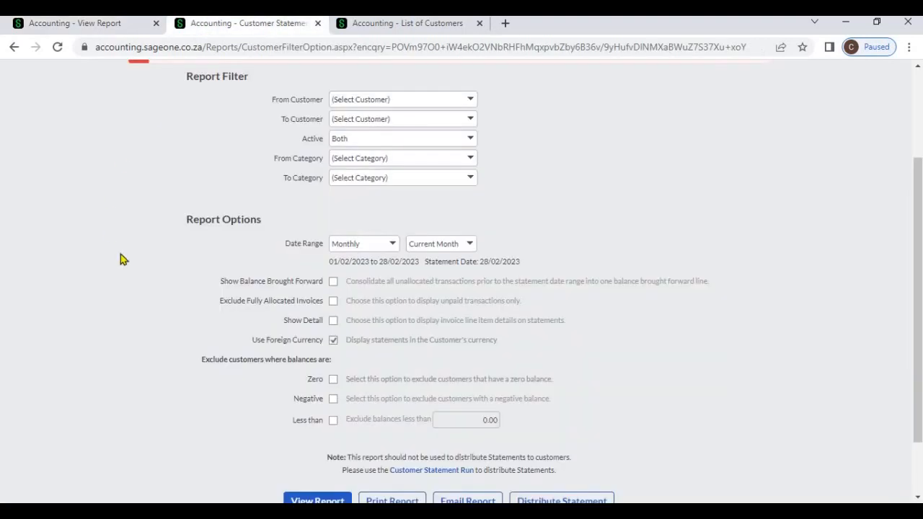
left_click(390, 247)
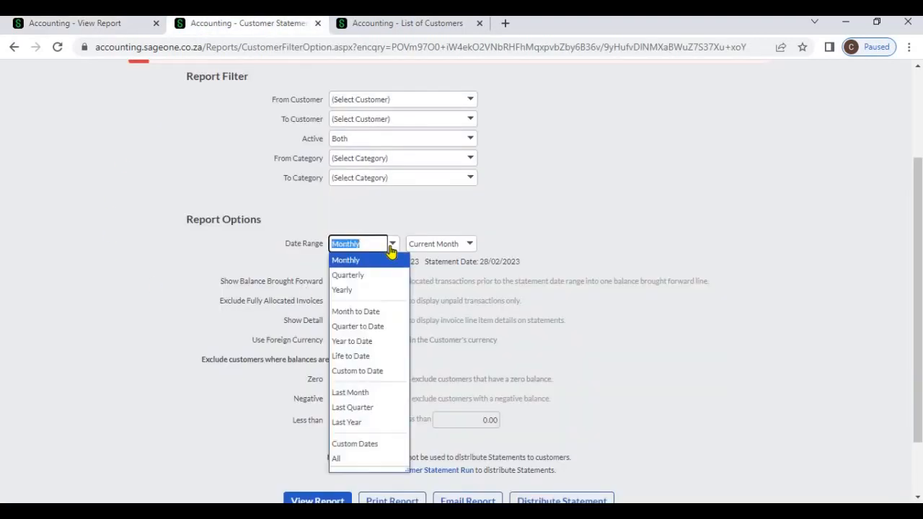
left_click(360, 407)
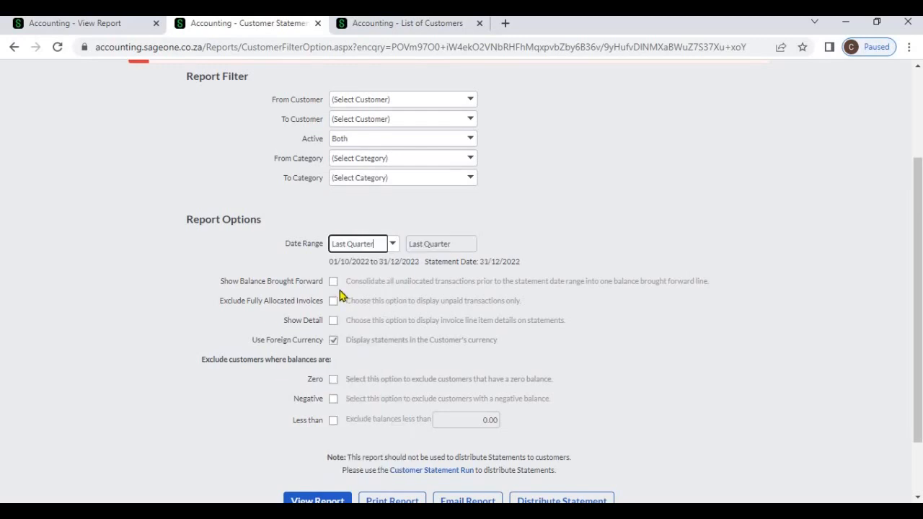
left_click(334, 282)
- Generate the last-quarter statements report and page to the next customer's statement
scroll(340, 396, "down", 2)
left_click(339, 435)
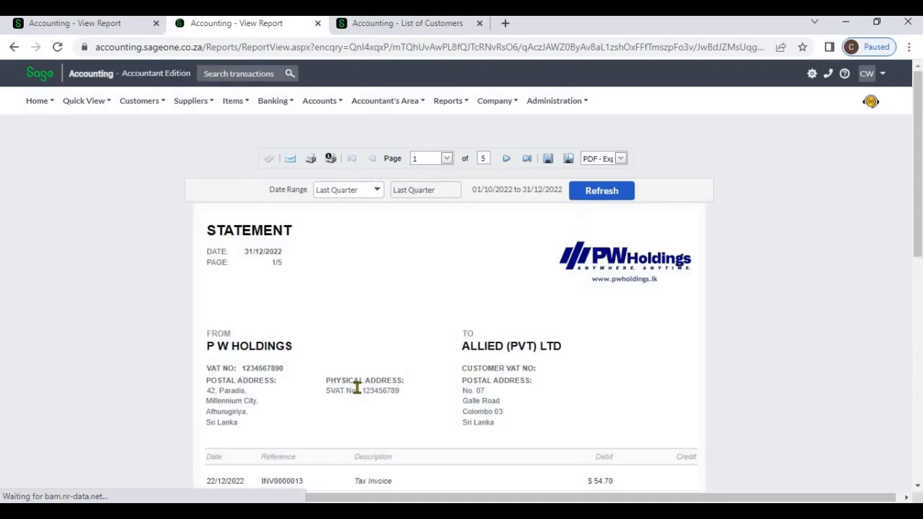
left_click(507, 160)
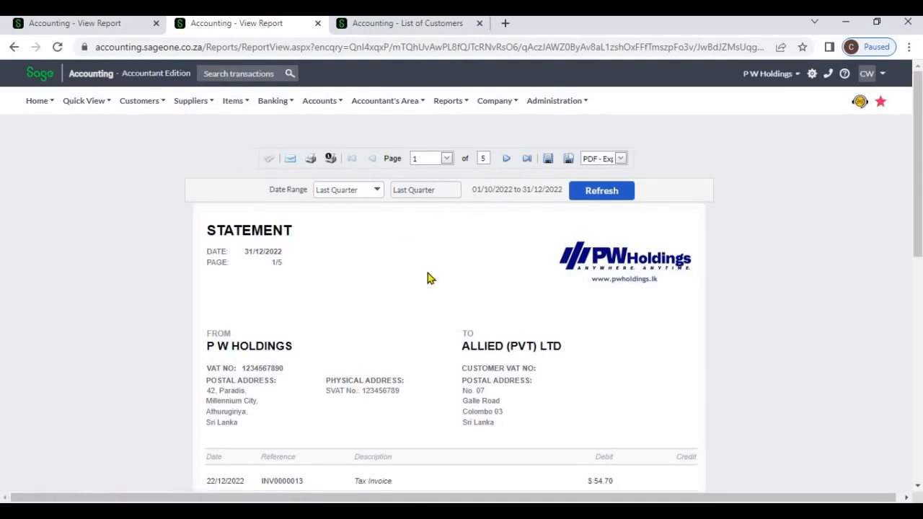
scroll(420, 290, "down", 4)
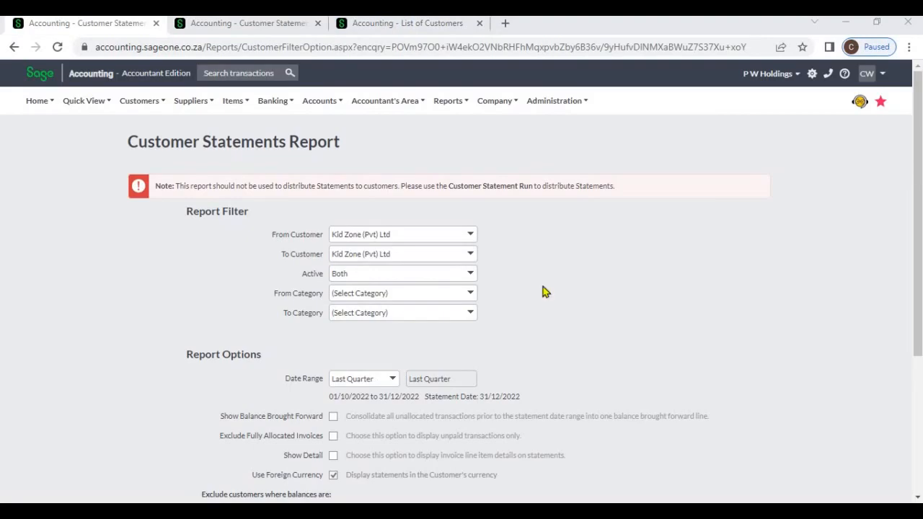
- Generate the one-page last-quarter statement for Kid Zone (Pvt) Ltd, then return to the options form
scroll(505, 295, "down", 2)
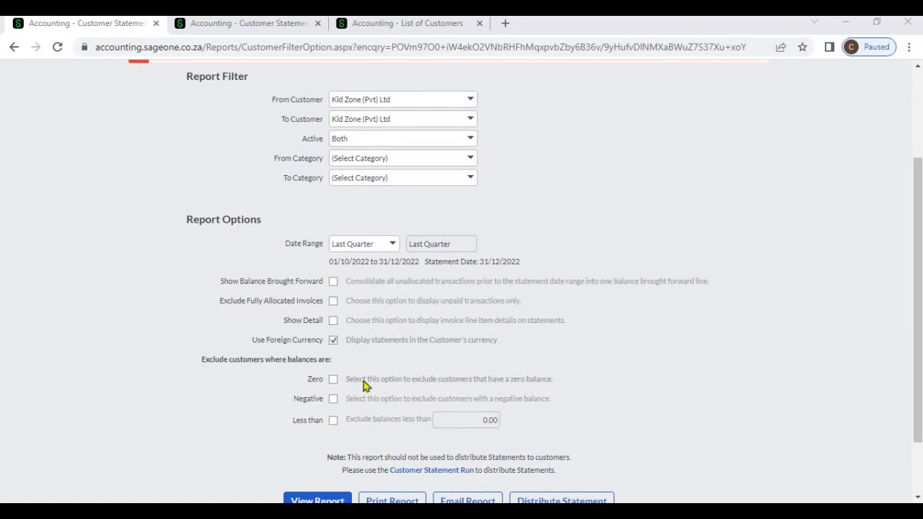
scroll(350, 407, "down", 1)
left_click(334, 435)
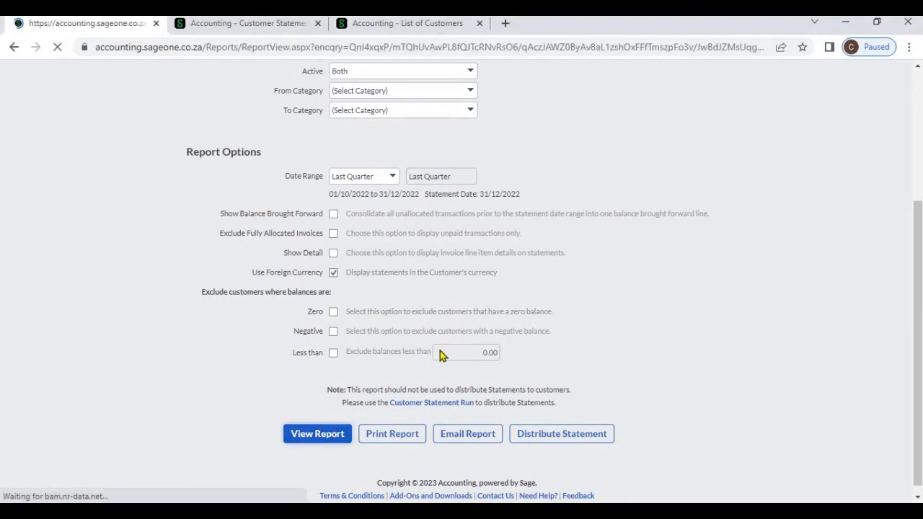
scroll(457, 348, "down", 3)
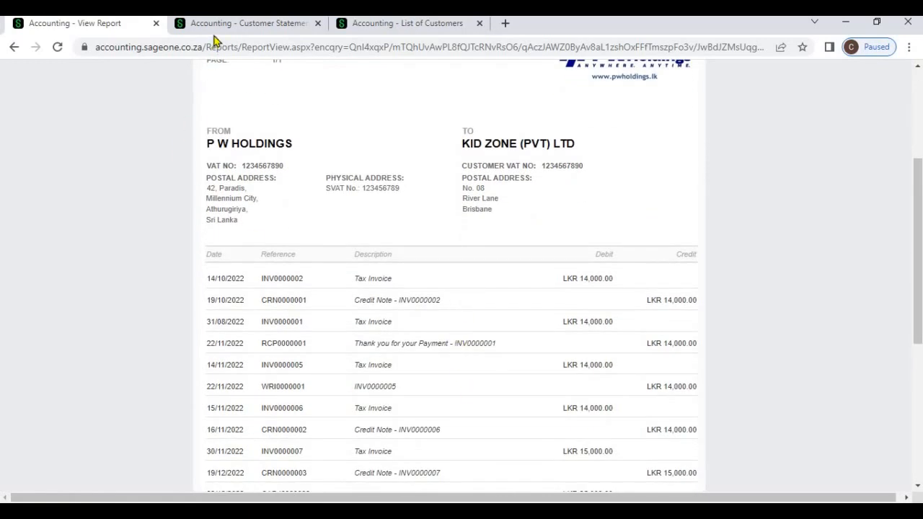
left_click(213, 26)
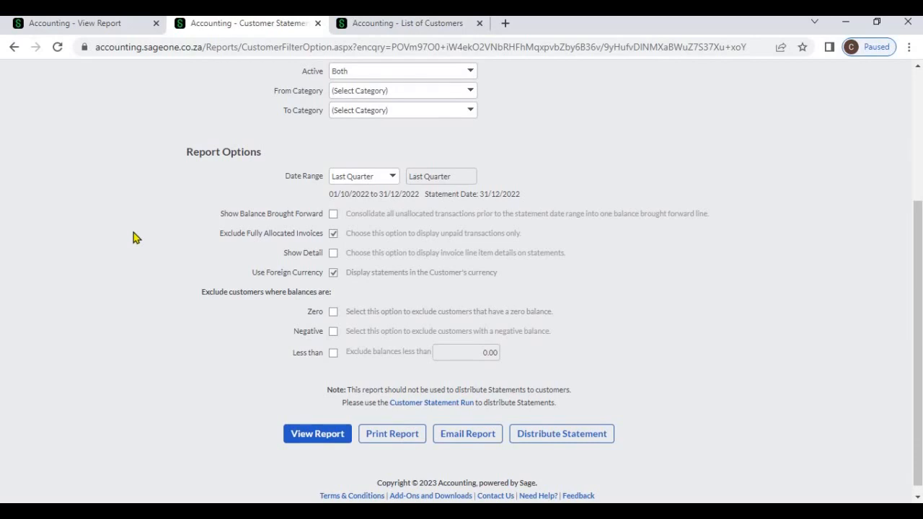
- Run Kid Zone's statement excluding fully allocated invoices, leaving four unpaid lines
scroll(134, 233, "up", 3)
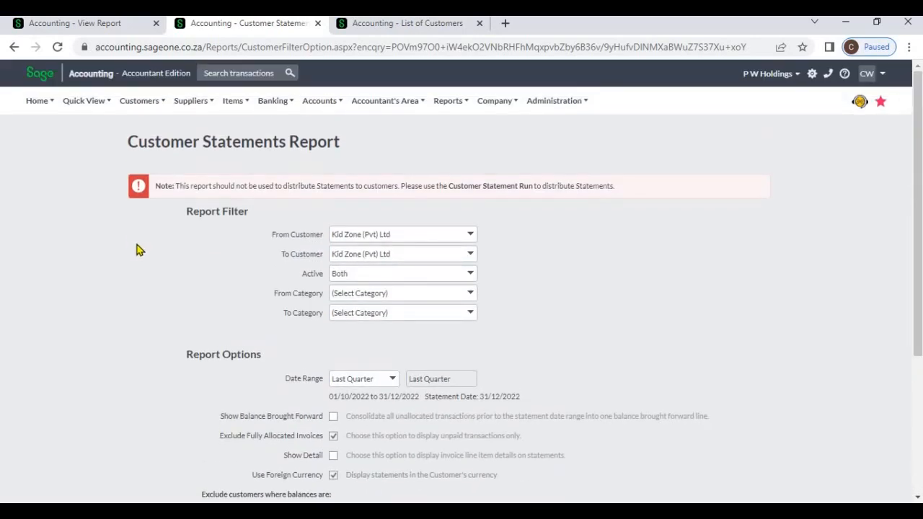
scroll(264, 363, "down", 1)
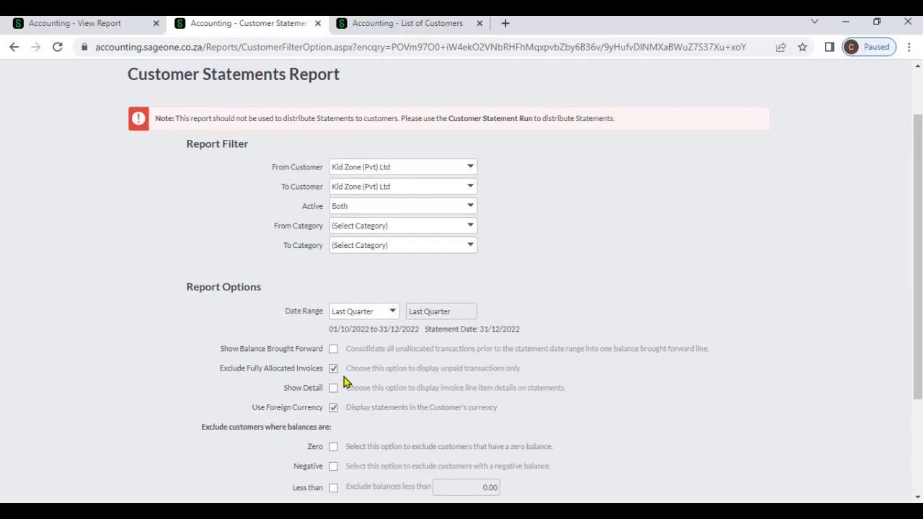
scroll(405, 370, "down", 2)
left_click(335, 436)
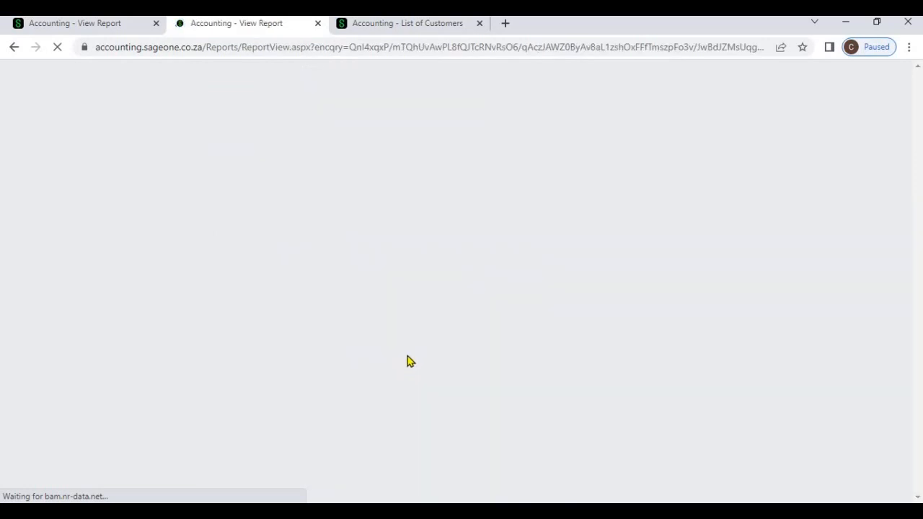
scroll(420, 339, "down", 3)
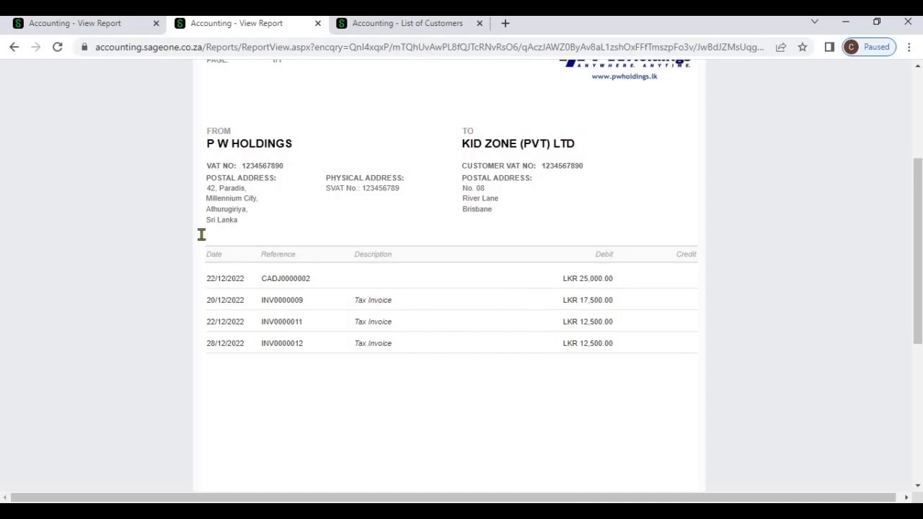
- Switch between the full and unpaid-only Kid Zone statement tabs to compare them
left_click(66, 26)
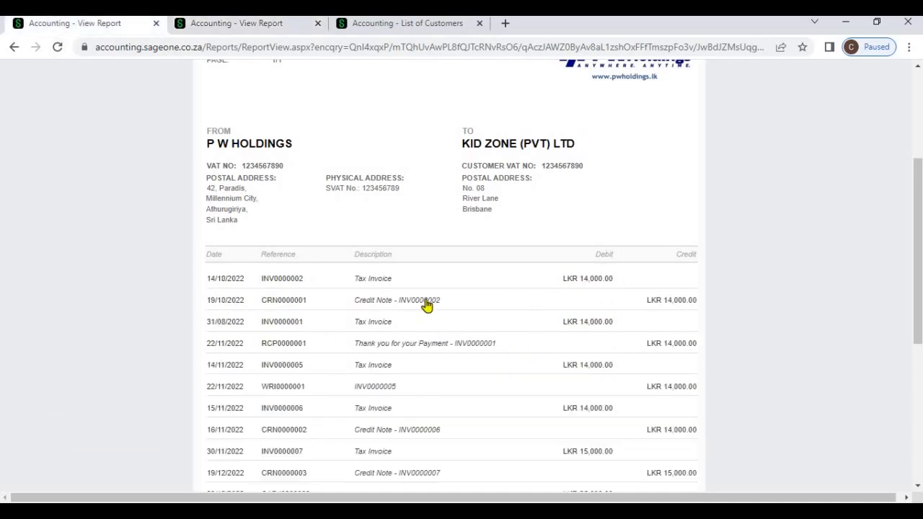
scroll(447, 301, "down", 2)
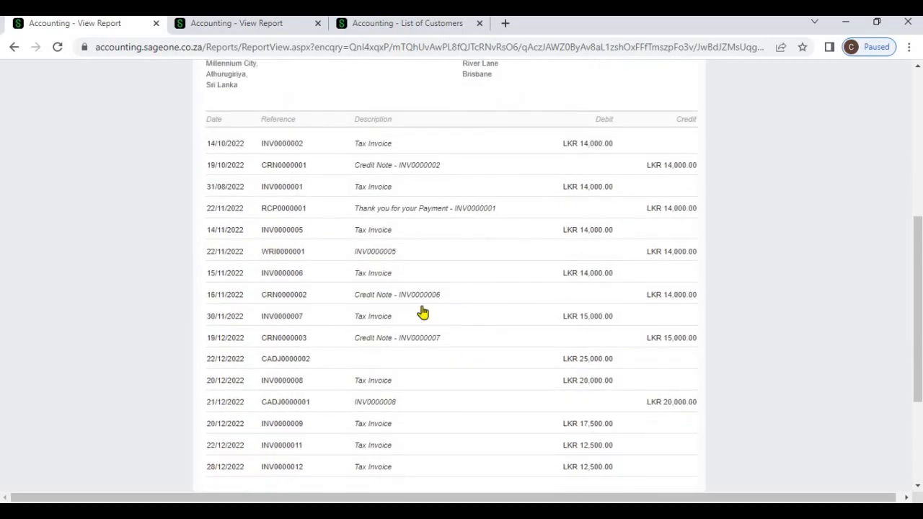
left_click(231, 26)
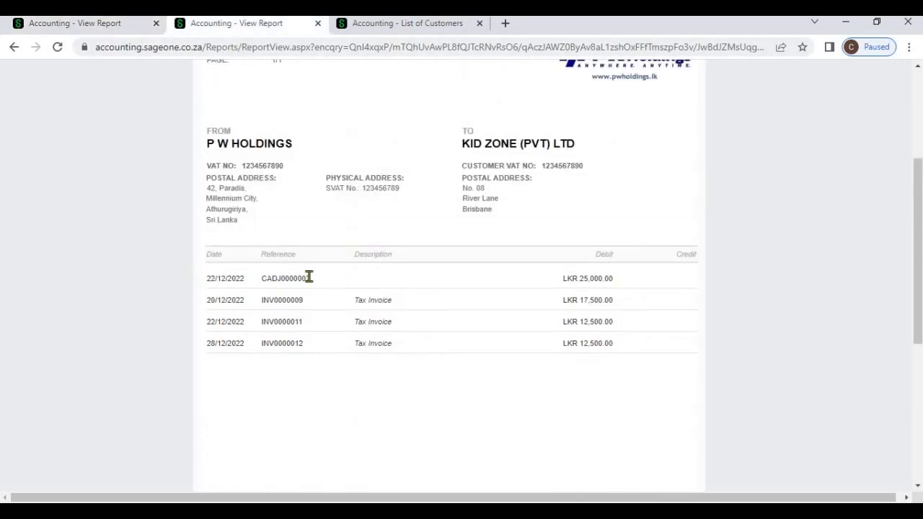
scroll(328, 285, "up", 2)
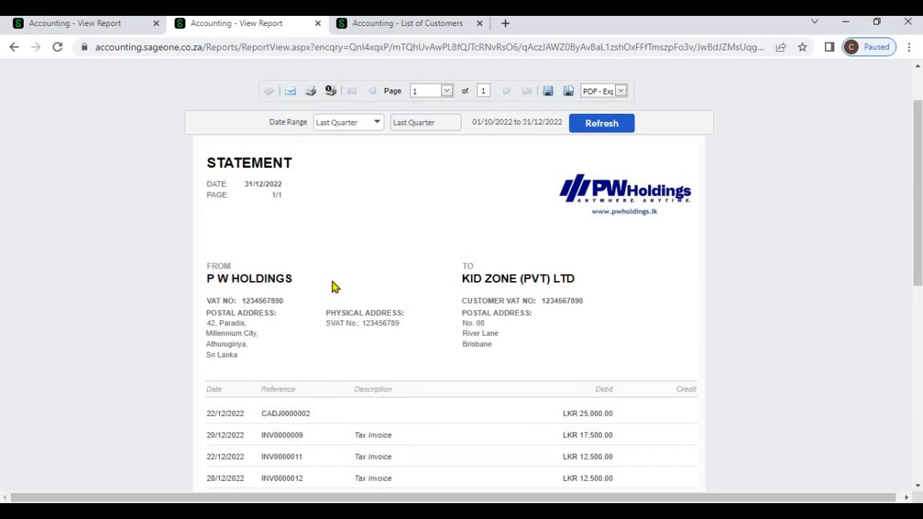
scroll(334, 287, "down", 2)
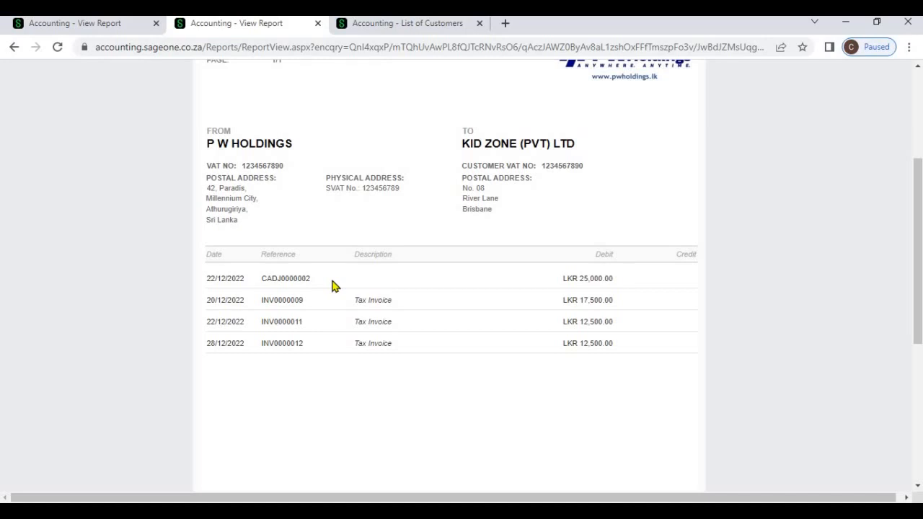
scroll(332, 286, "up", 2)
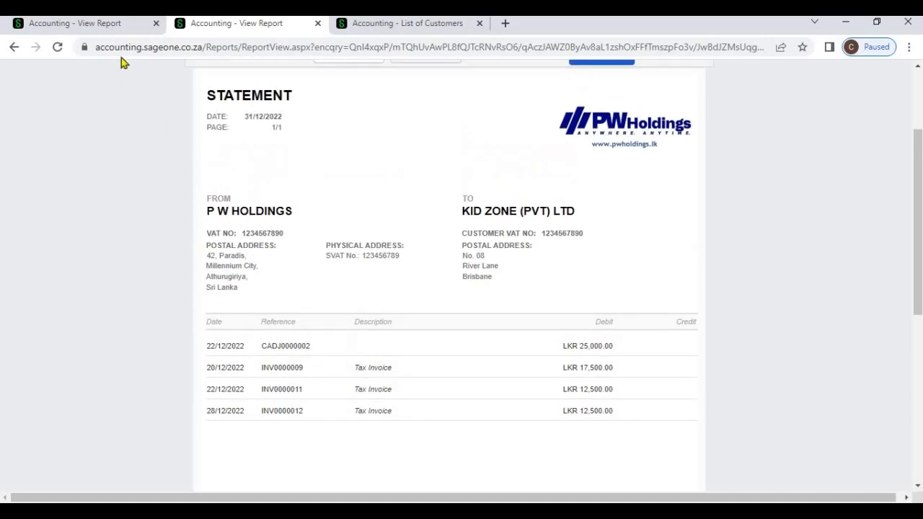
left_click(115, 24)
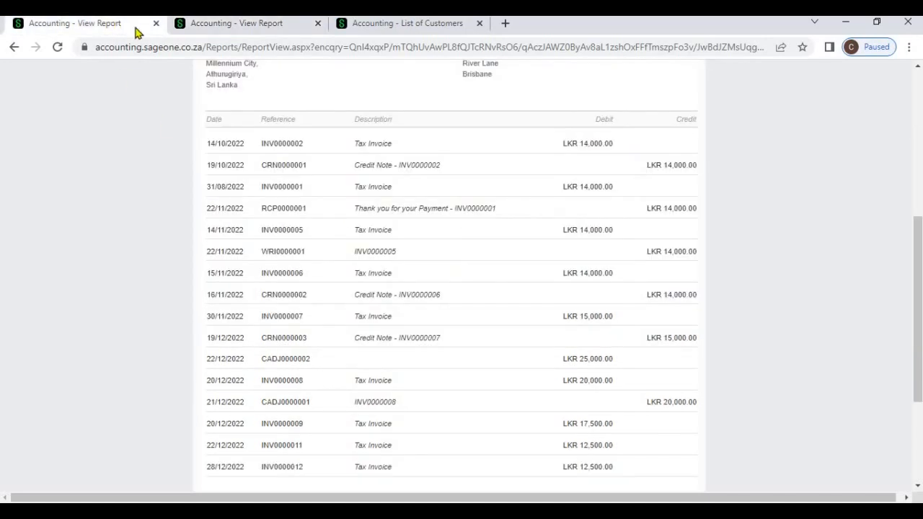
left_click(196, 31)
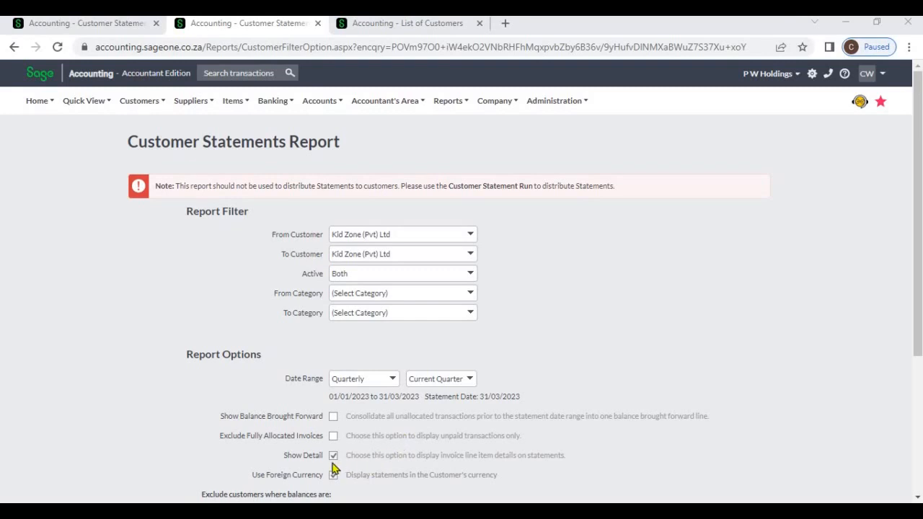
- Generate Kid Zone's current-quarter statement with invoice line details, then go back to the filter tab
scroll(398, 446, "down", 2)
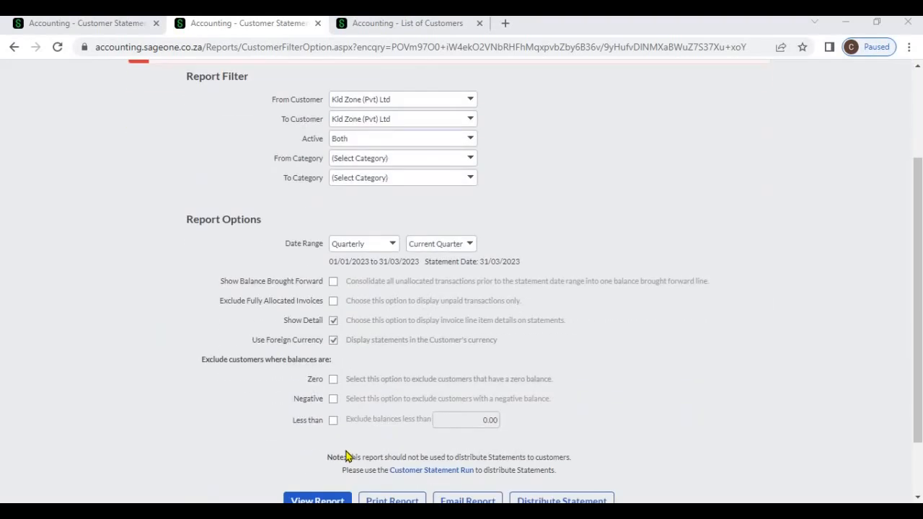
scroll(382, 453, "down", 1)
left_click(332, 446)
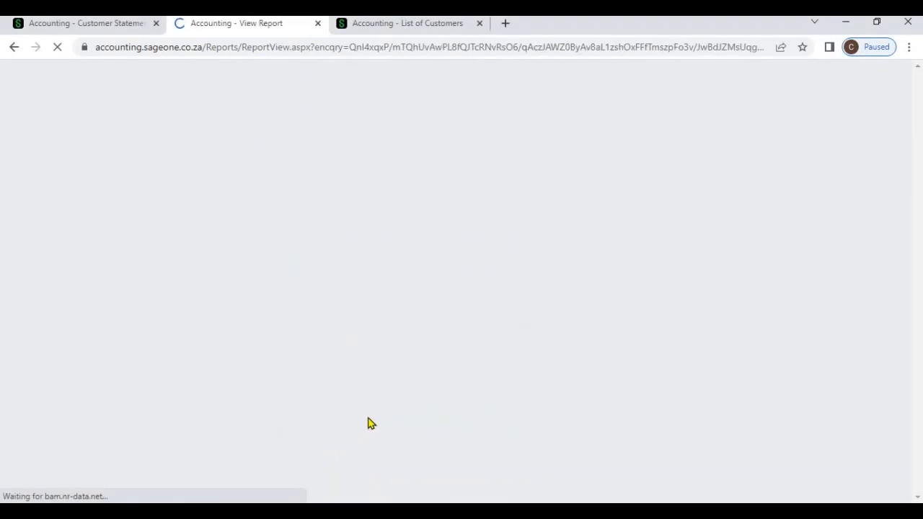
scroll(368, 424, "down", 5)
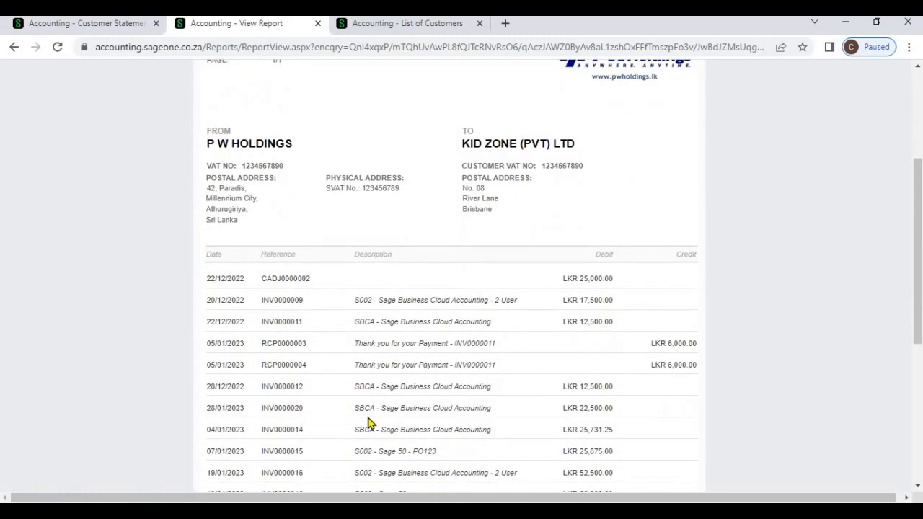
scroll(368, 424, "down", 1)
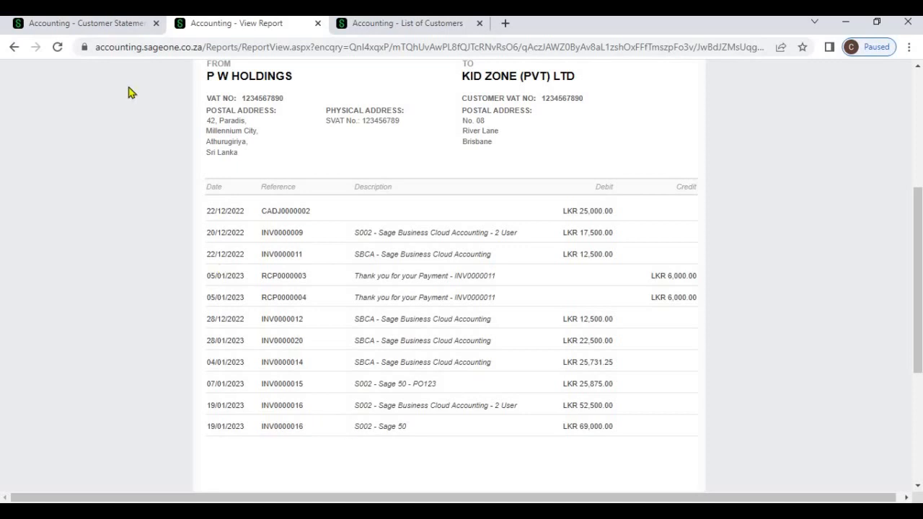
left_click(114, 27)
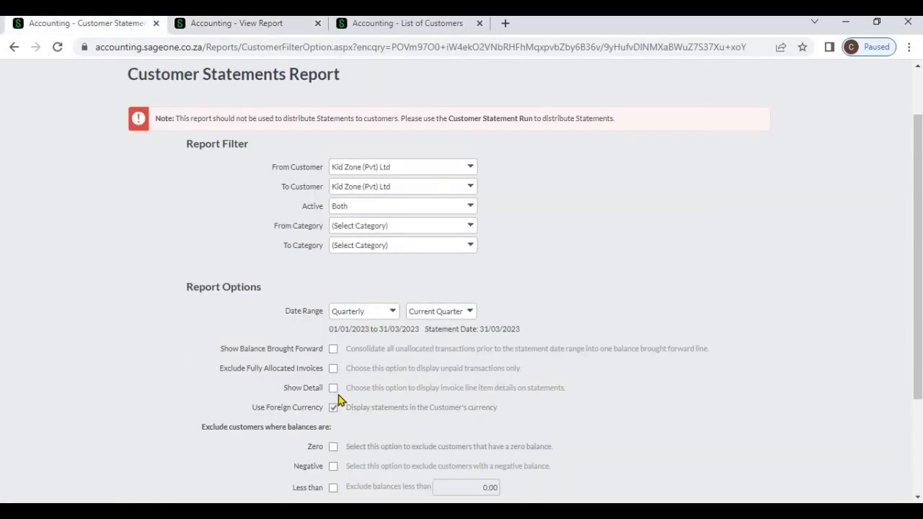
- Run the statements report with the current filters, review it, then switch to the other report tab
scroll(357, 433, "down", 2)
left_click(318, 435)
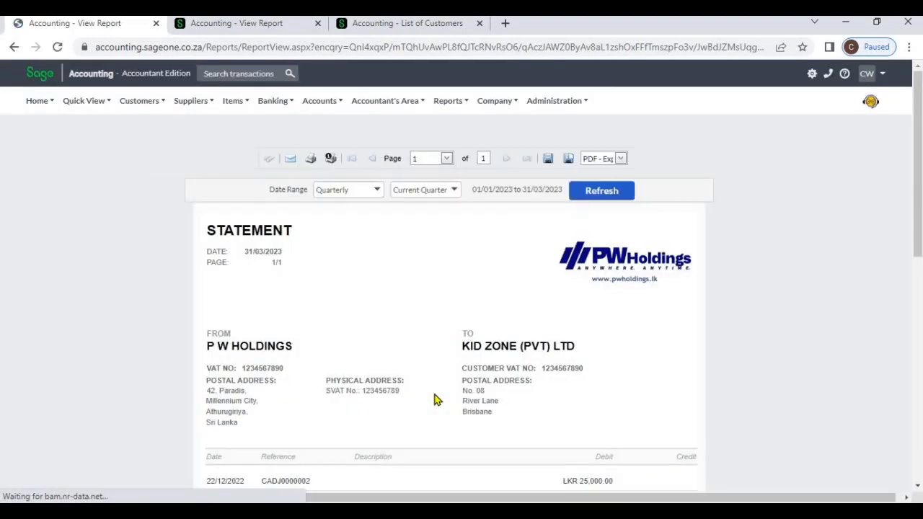
scroll(435, 399, "down", 4)
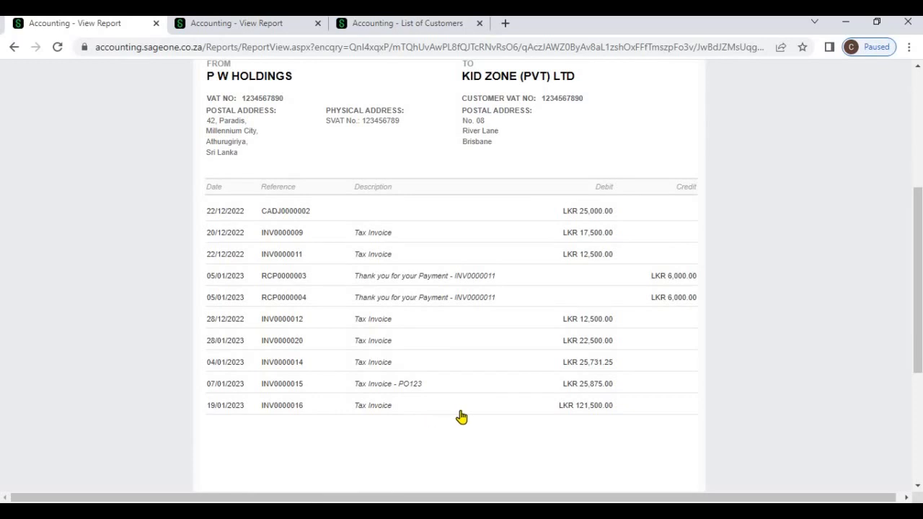
scroll(461, 416, "up", 1)
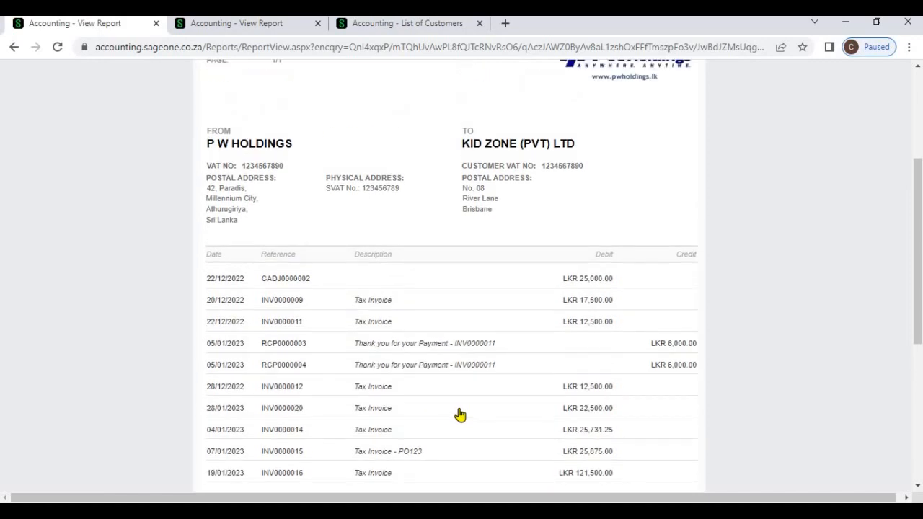
left_click(248, 30)
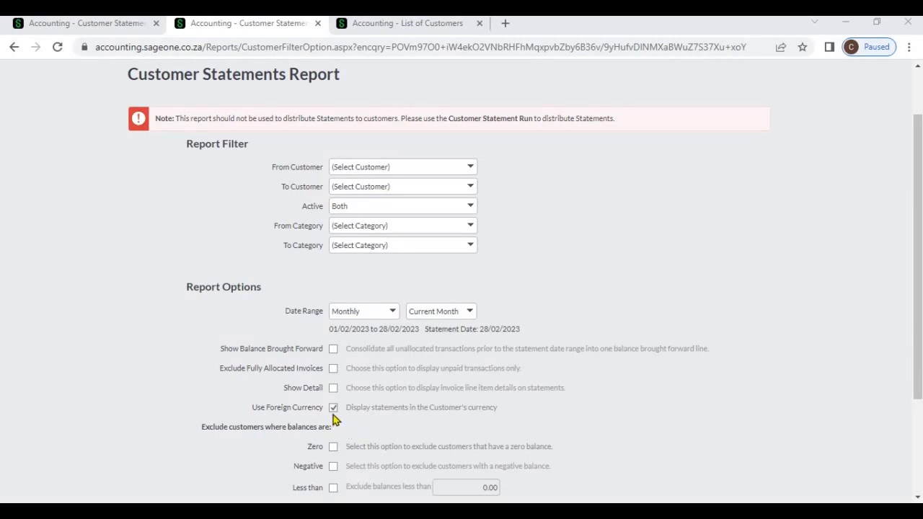
- Generate the February 2023 customer-currency statements, advance to Kid Zone's, then return to the first tab
scroll(353, 425, "down", 3)
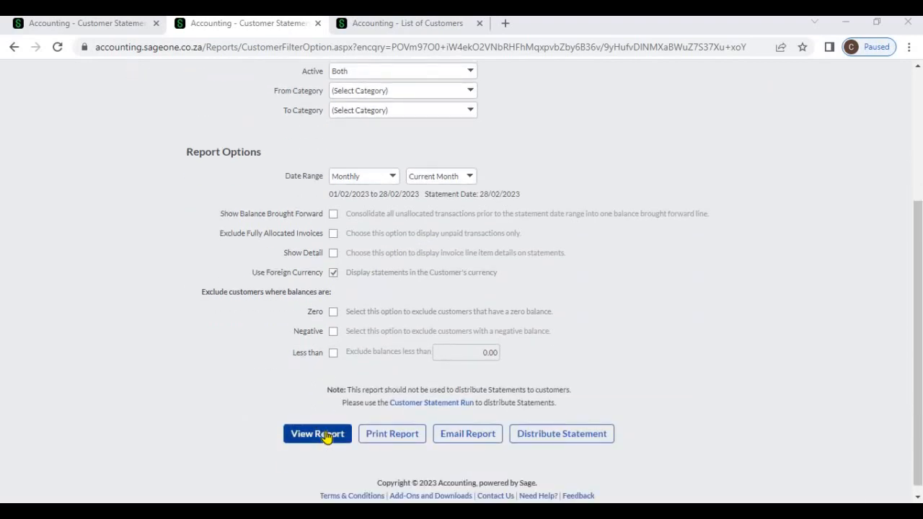
left_click(324, 436)
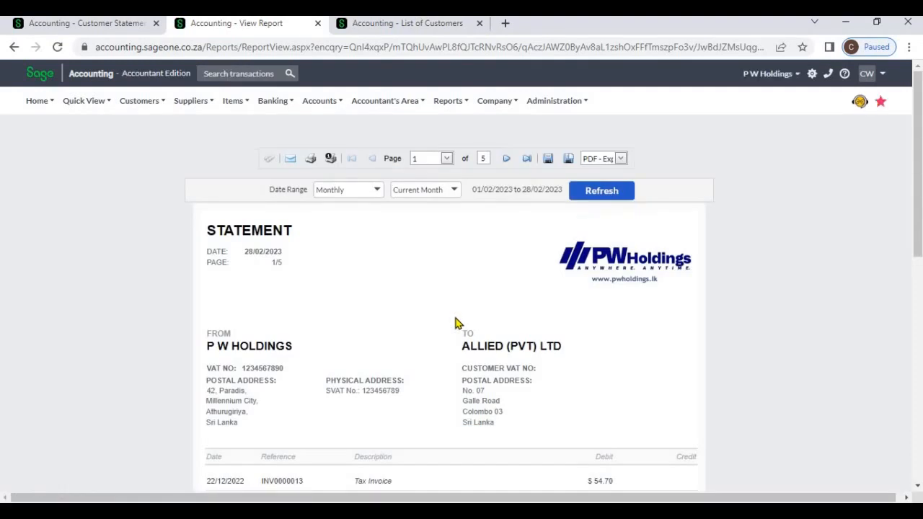
scroll(445, 351, "down", 1)
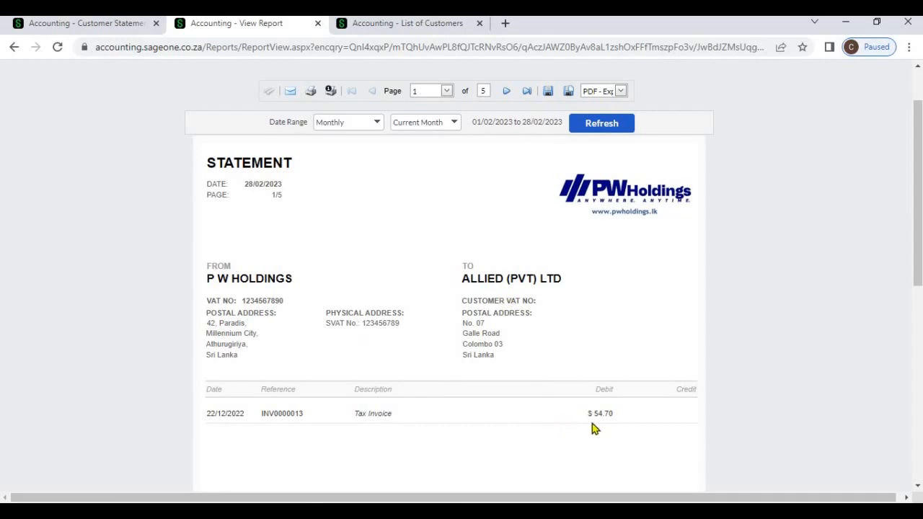
left_click(505, 95)
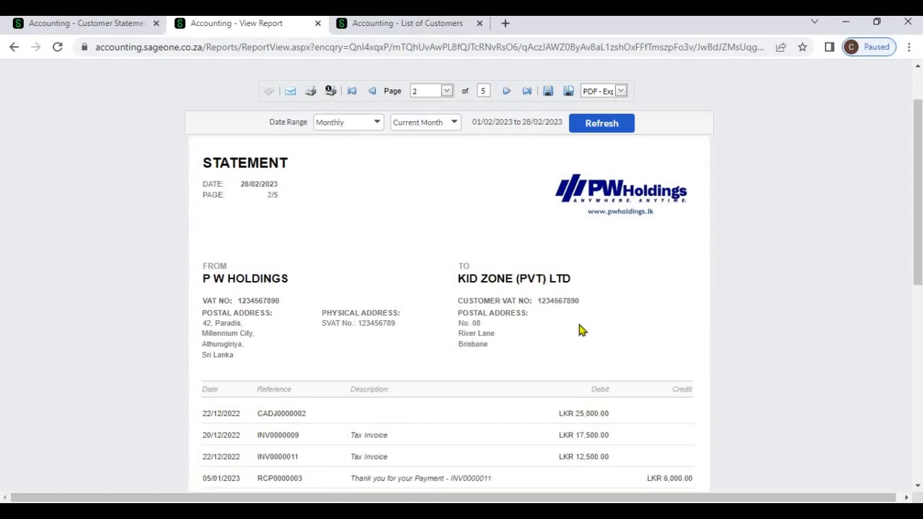
scroll(582, 330, "down", 2)
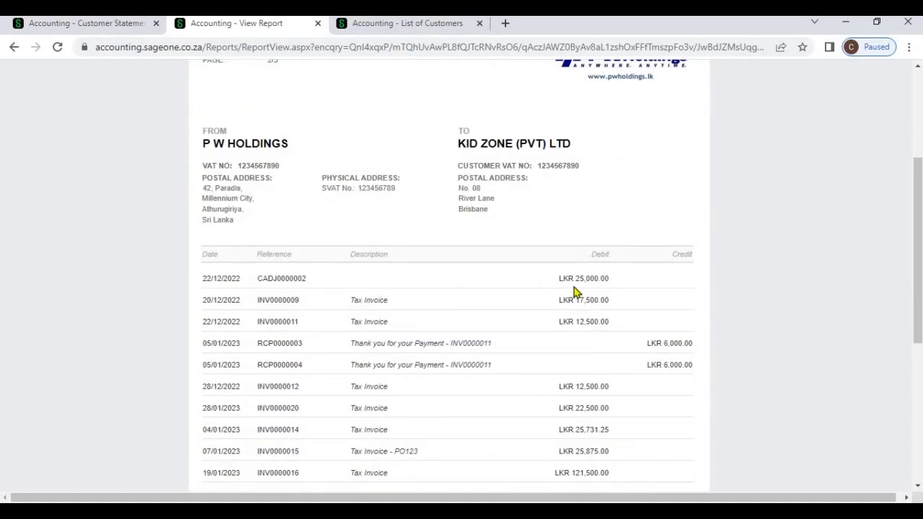
left_click(132, 26)
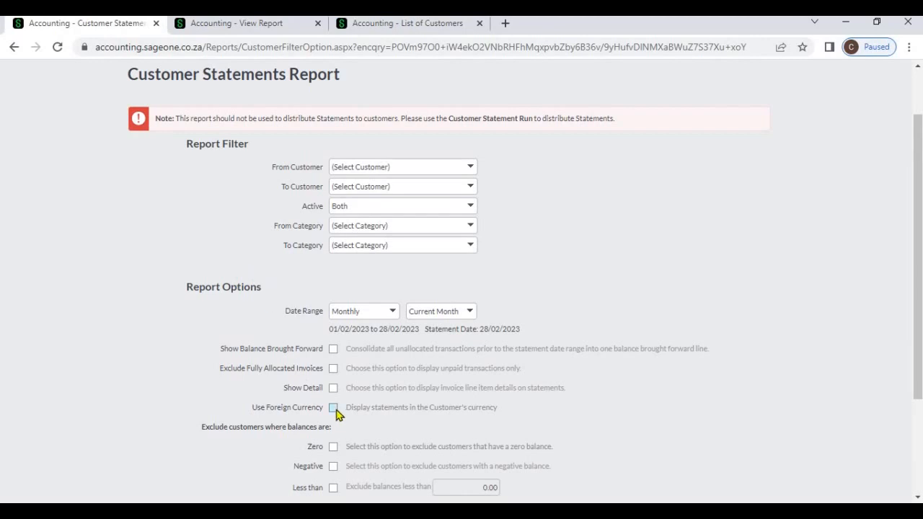
- Run the statements without foreign currency and advance to the KID ZONE statement
scroll(360, 411, "down", 3)
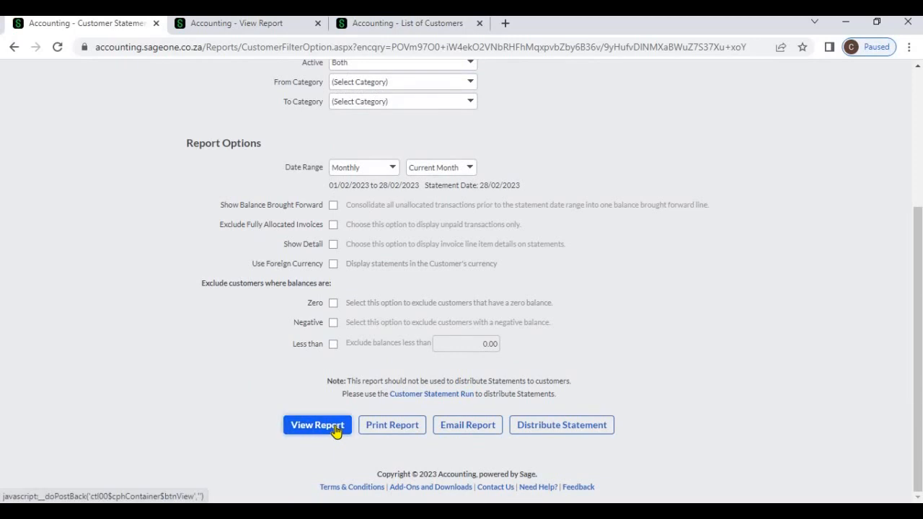
left_click(317, 425)
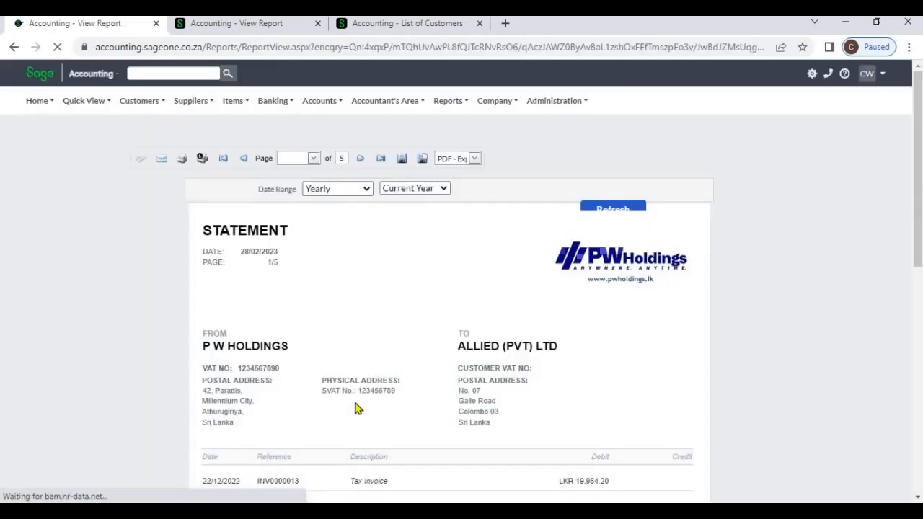
scroll(507, 366, "down", 1)
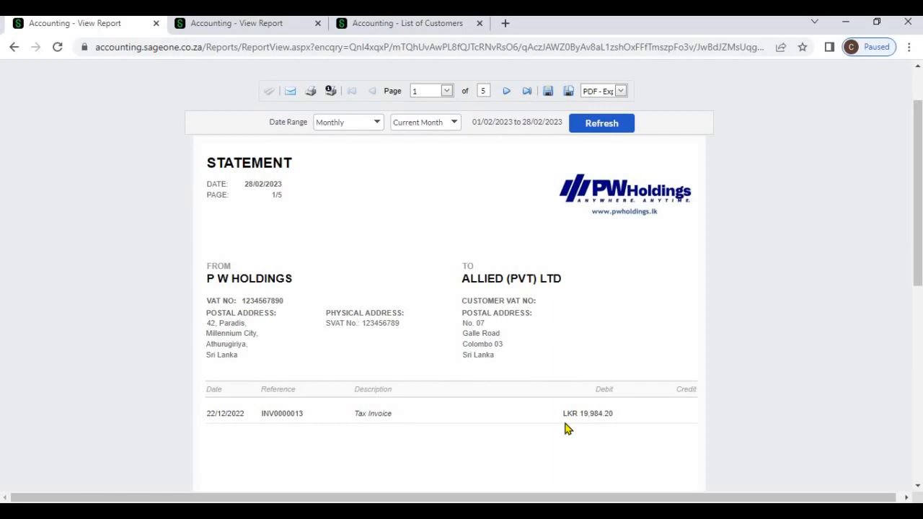
left_click(507, 94)
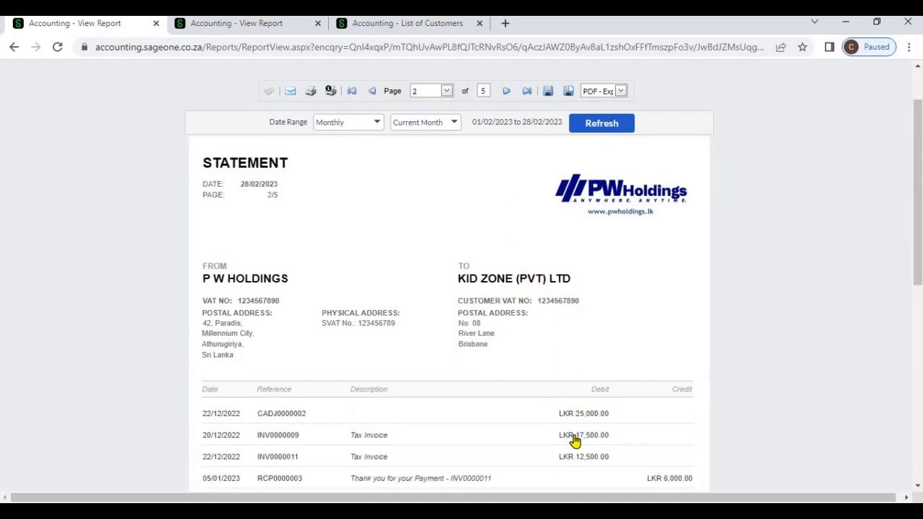
- Compare against the foreign-currency report, returning it to its first statement
left_click(248, 24)
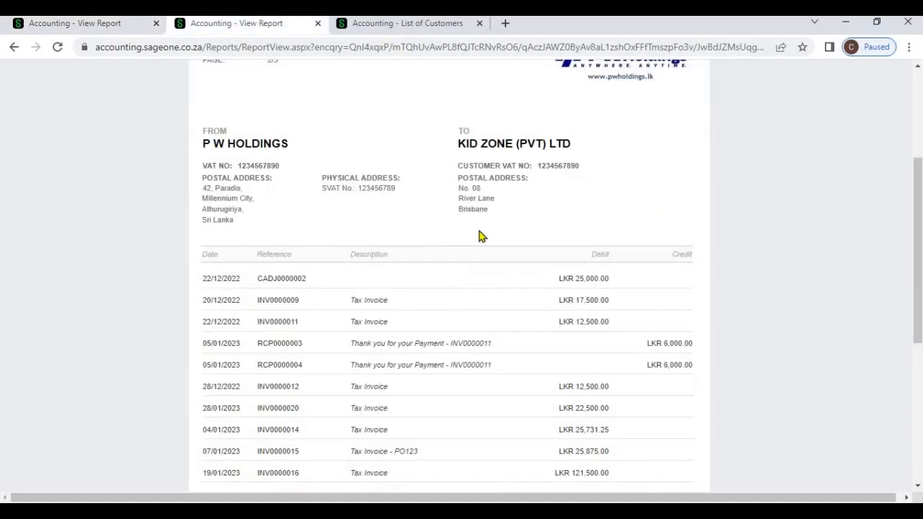
scroll(546, 152, "up", 3)
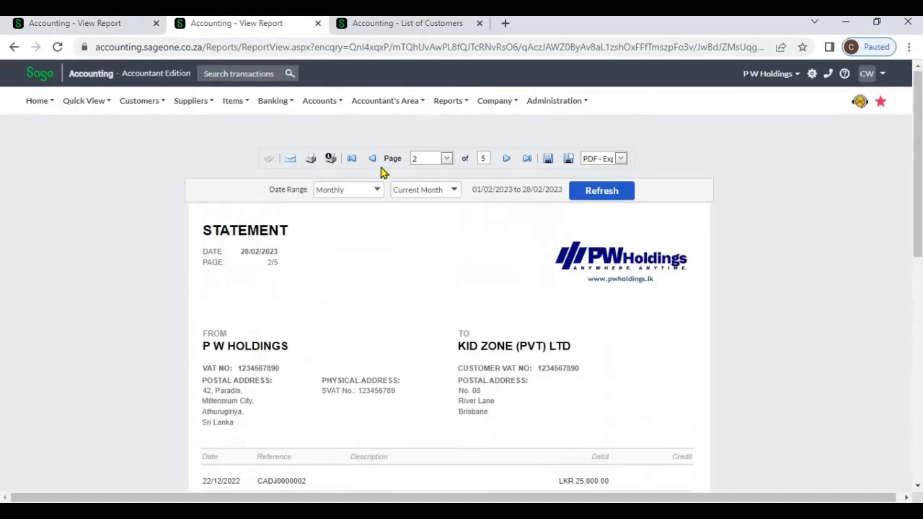
left_click(373, 158)
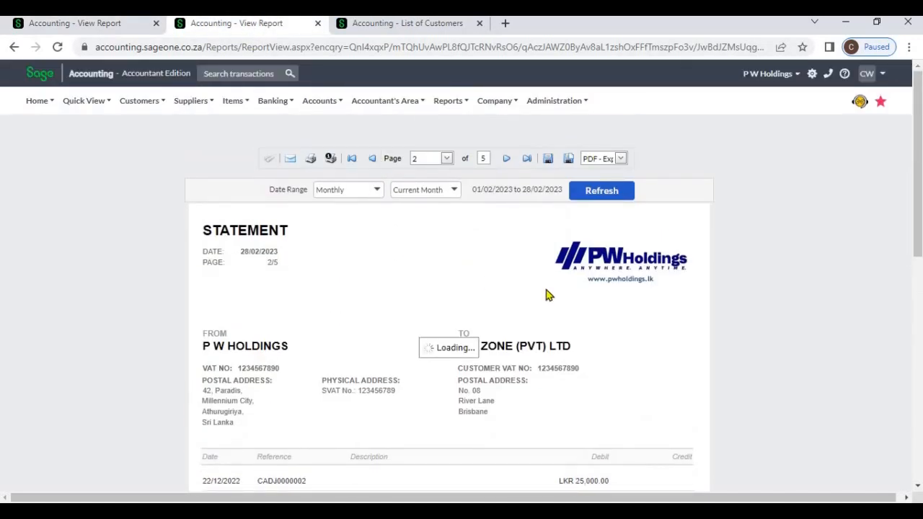
scroll(546, 294, "down", 2)
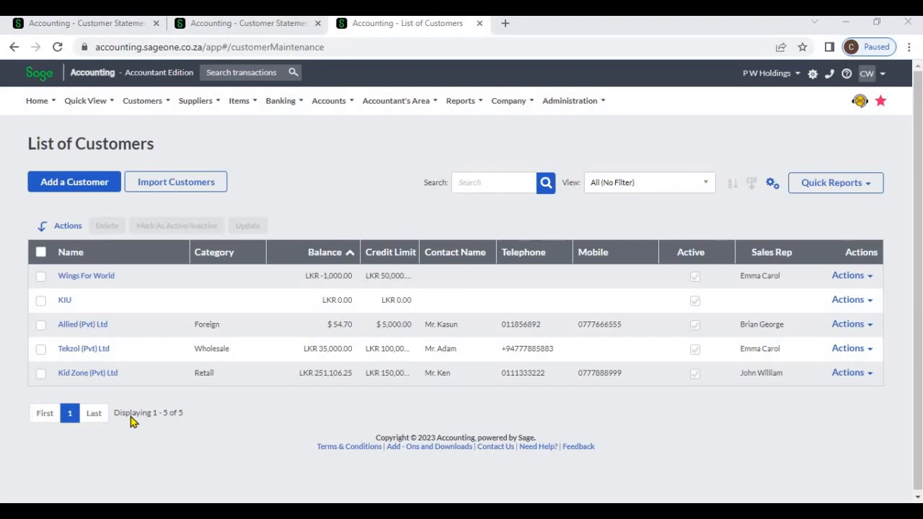
- Highlight the count of five customers and KIU's zero balance
left_click_drag(118, 417, 221, 417)
left_click(221, 418)
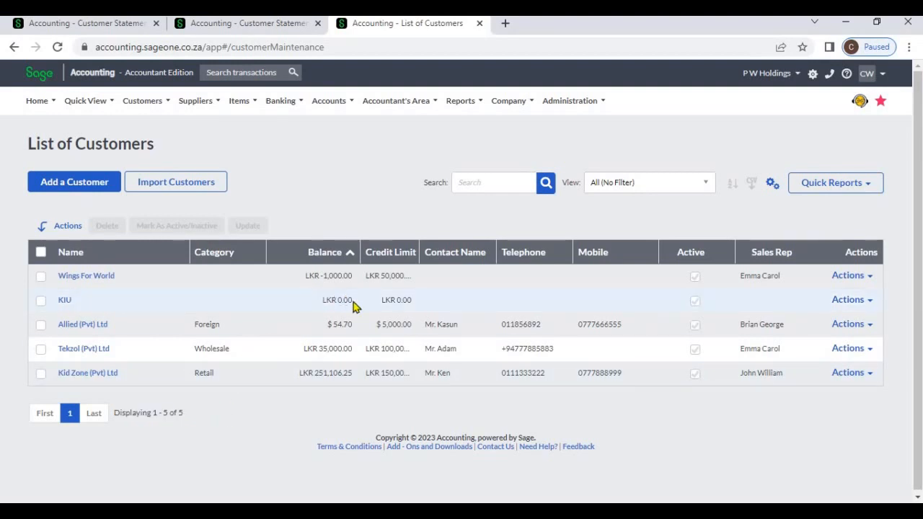
left_click(311, 197)
- Rerun the foreign-currency statements with Exclude Zero balances ticked
left_click(252, 31)
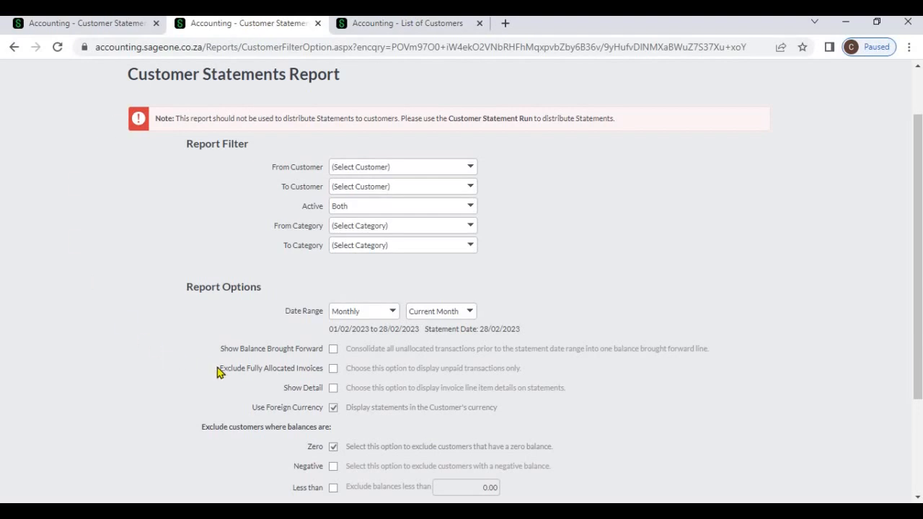
scroll(357, 419, "down", 1)
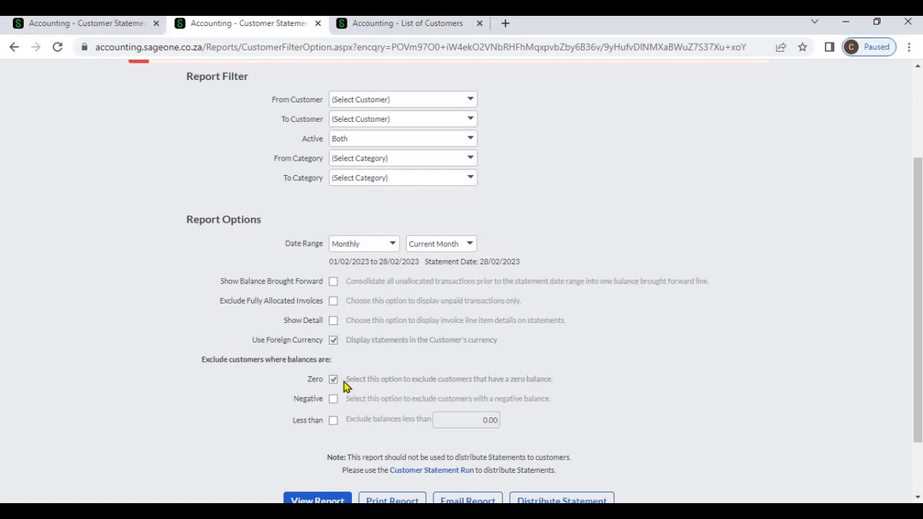
scroll(339, 403, "down", 2)
left_click(314, 435)
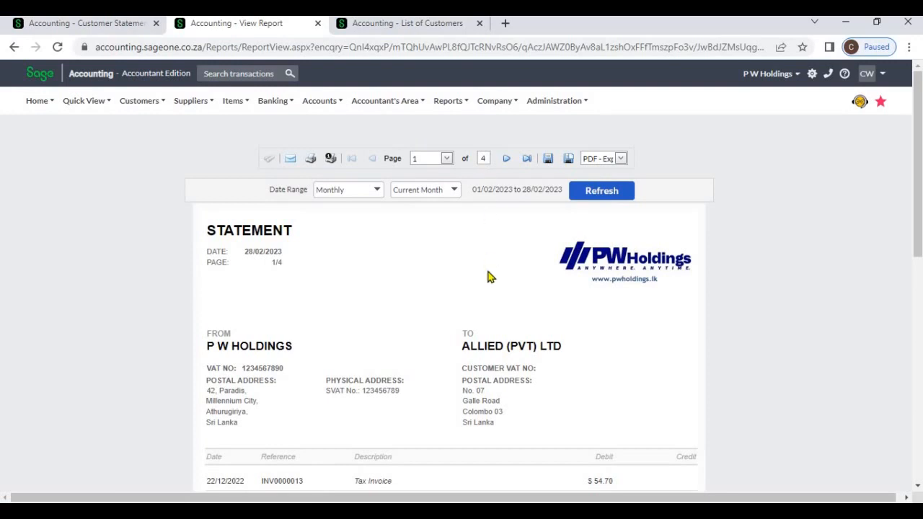
- Page from Allied through Kid Zone and Tekzol to Wings For World, checking each ageing summary
scroll(490, 282, "down", 2)
scroll(490, 283, "down", 8)
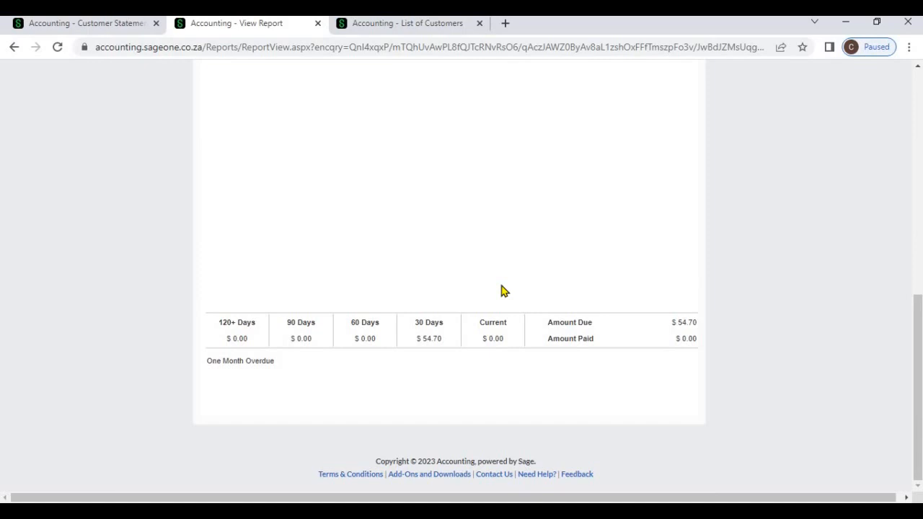
scroll(498, 285, "up", 10)
left_click(506, 120)
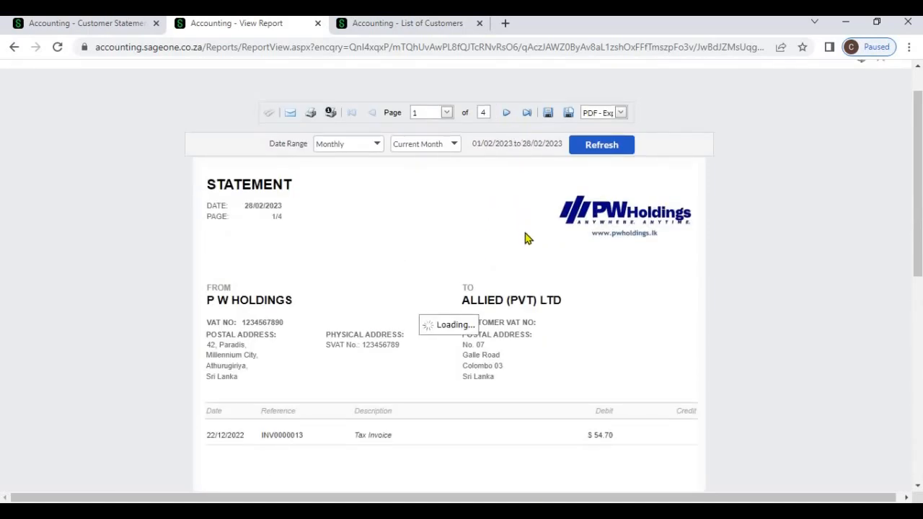
scroll(526, 243, "down", 10)
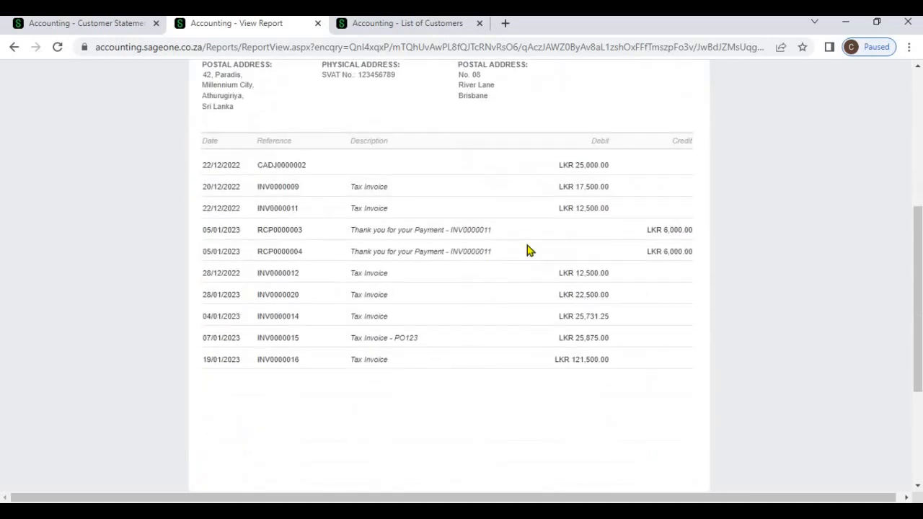
scroll(503, 242, "up", 10)
left_click(506, 160)
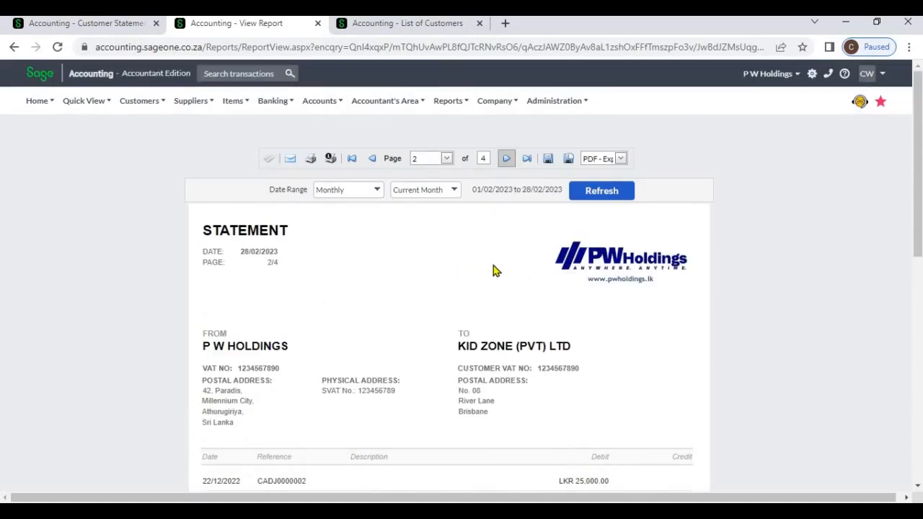
scroll(495, 269, "down", 10)
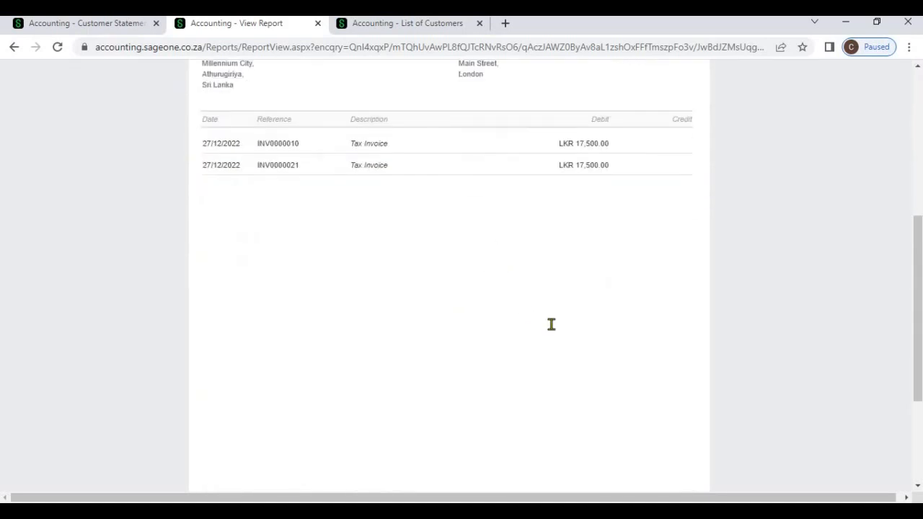
scroll(490, 255, "up", 10)
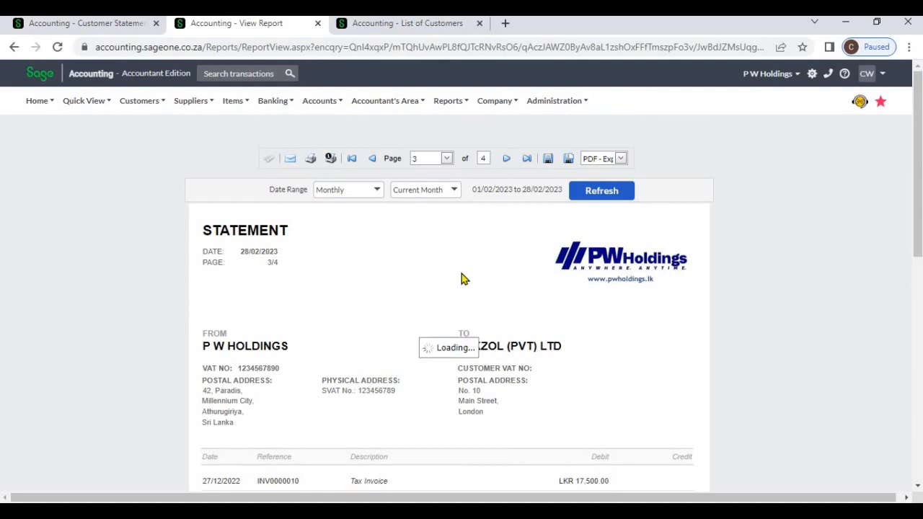
scroll(464, 282, "down", 10)
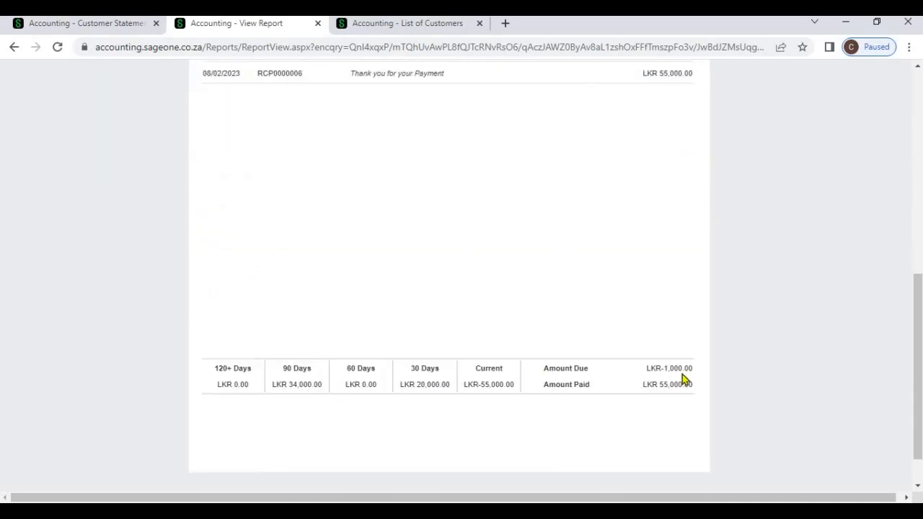
scroll(324, 275, "up", 10)
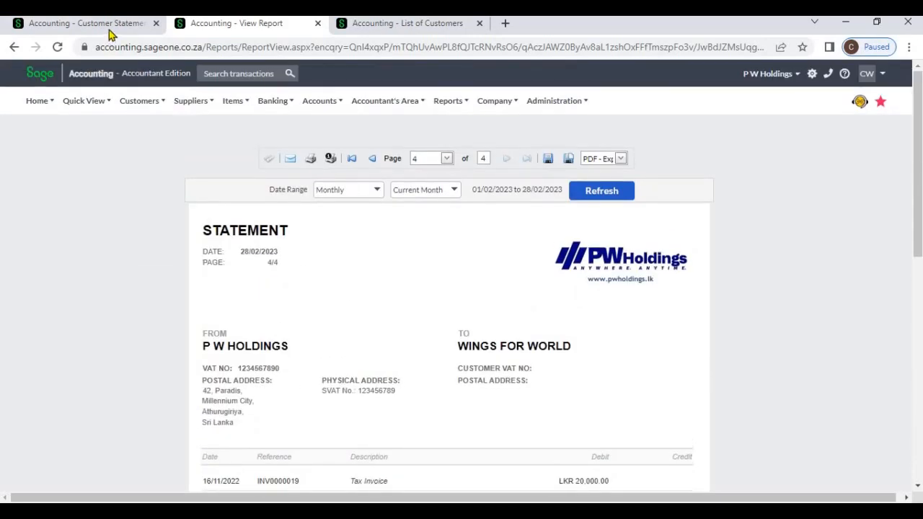
- Regenerate the statements from the first report's options with no balance exclusions
left_click(109, 27)
scroll(141, 261, "up", 3)
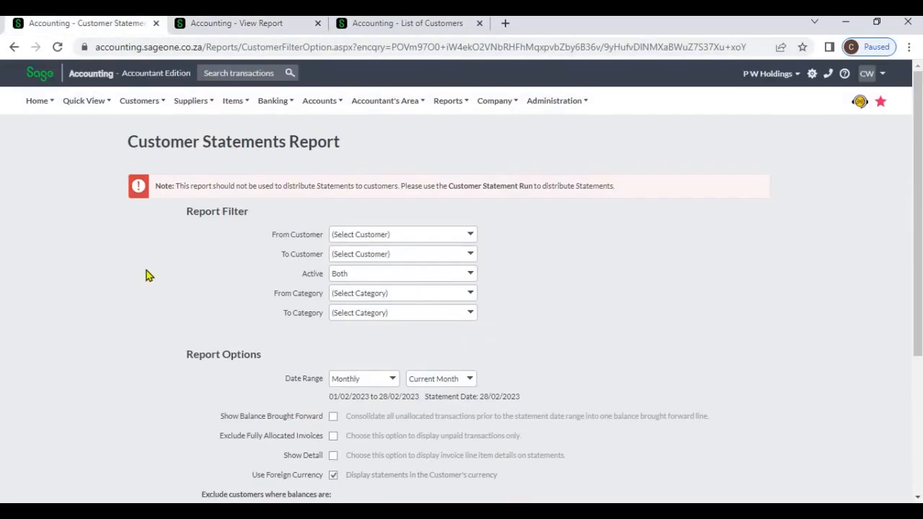
scroll(147, 270, "down", 3)
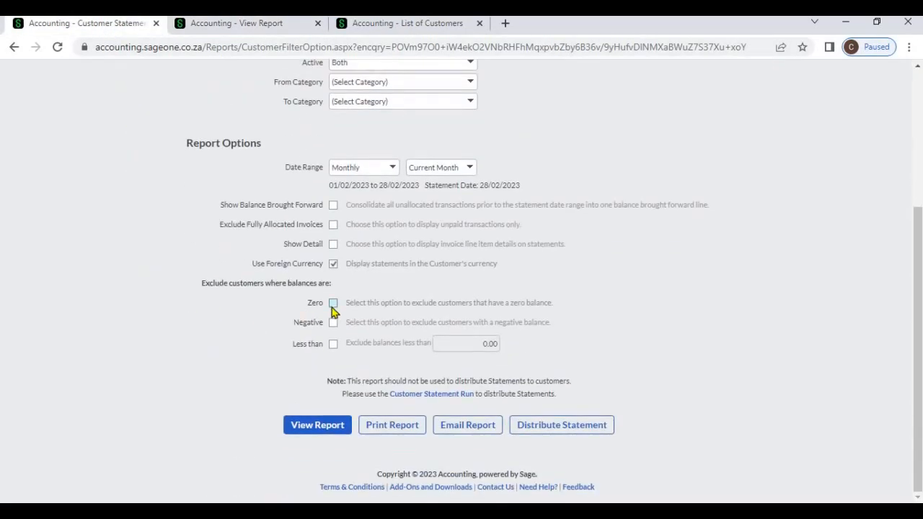
left_click(311, 429)
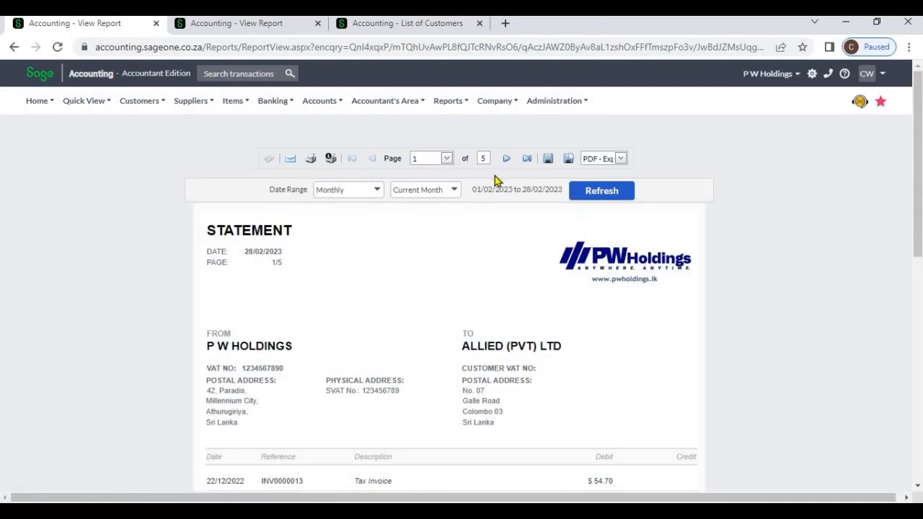
- Glance at the earlier report, then return to the new five-page statements
left_click(238, 23)
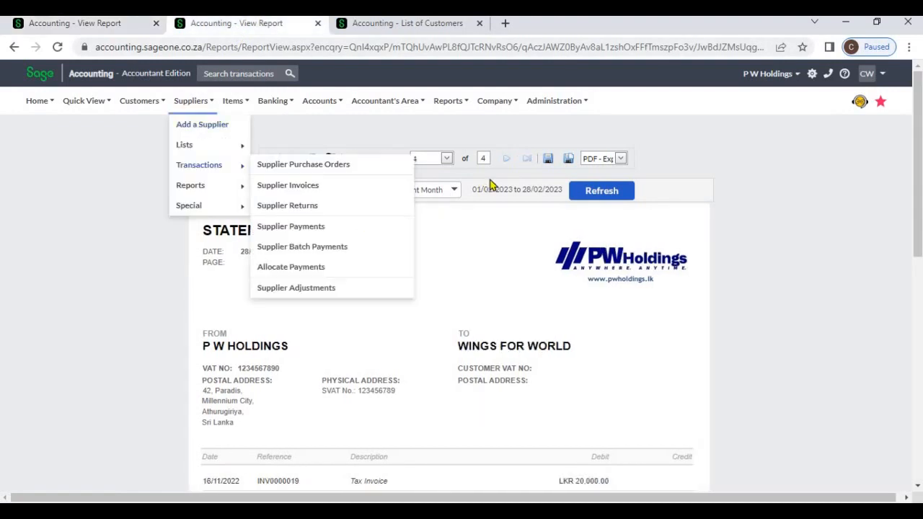
left_click(99, 23)
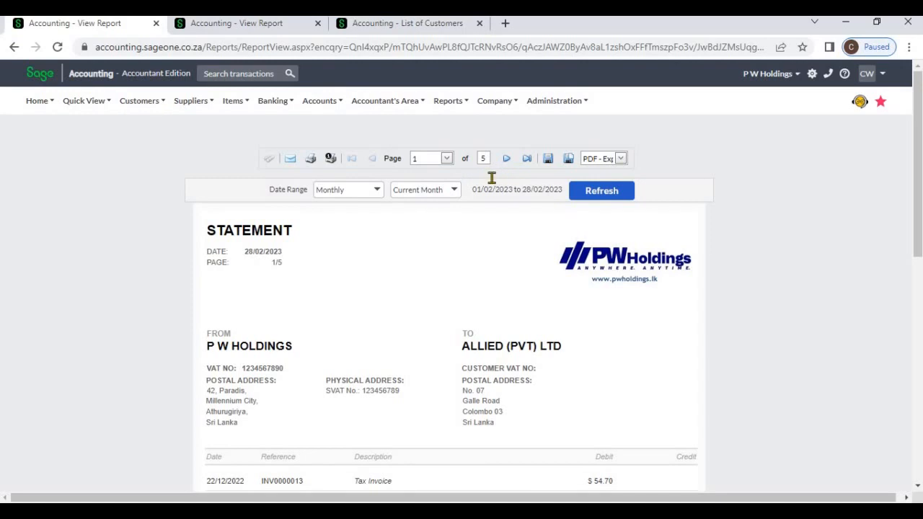
scroll(491, 178, "down", 10)
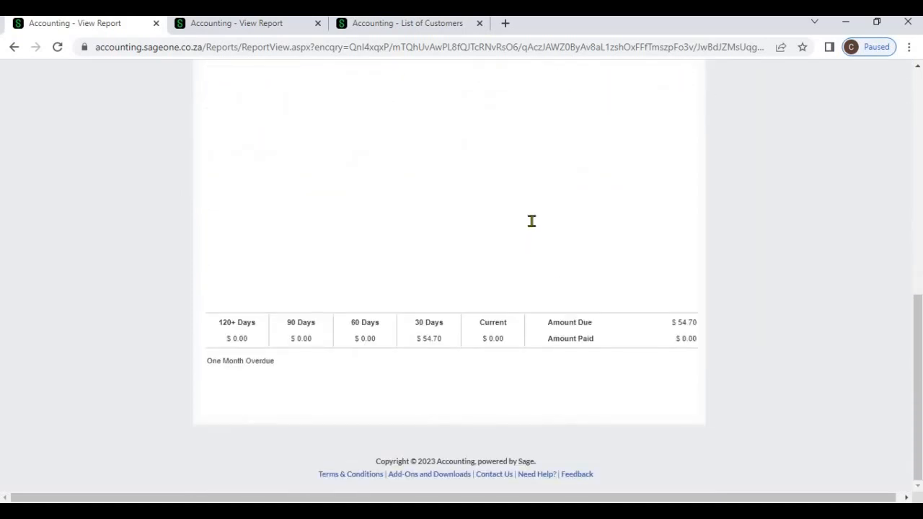
scroll(529, 227, "up", 10)
- Page ahead to KIU's statement and highlight its zero amount due
left_click(507, 160)
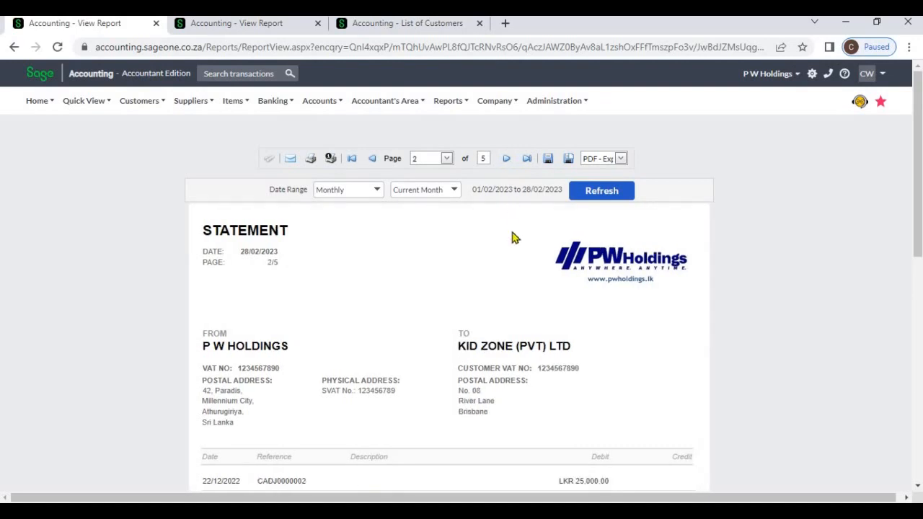
left_click(508, 160)
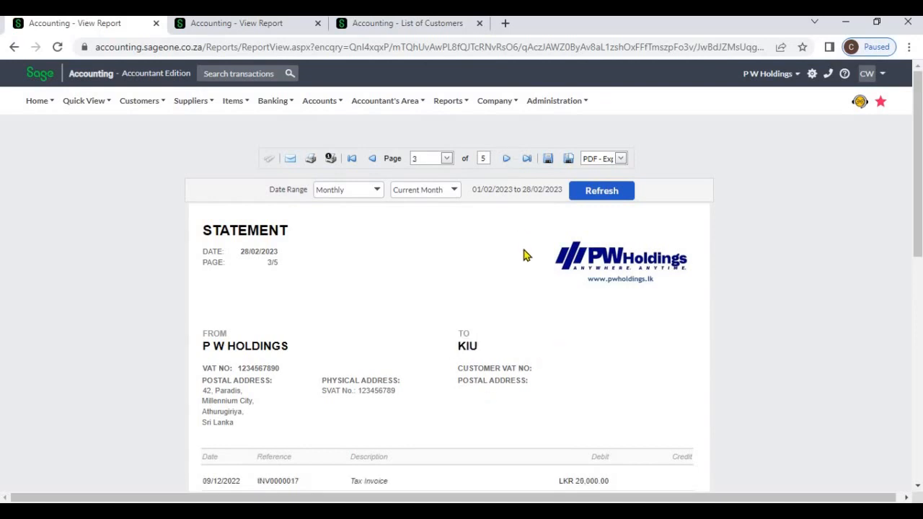
scroll(551, 284, "down", 10)
left_click_drag(659, 325, 691, 318)
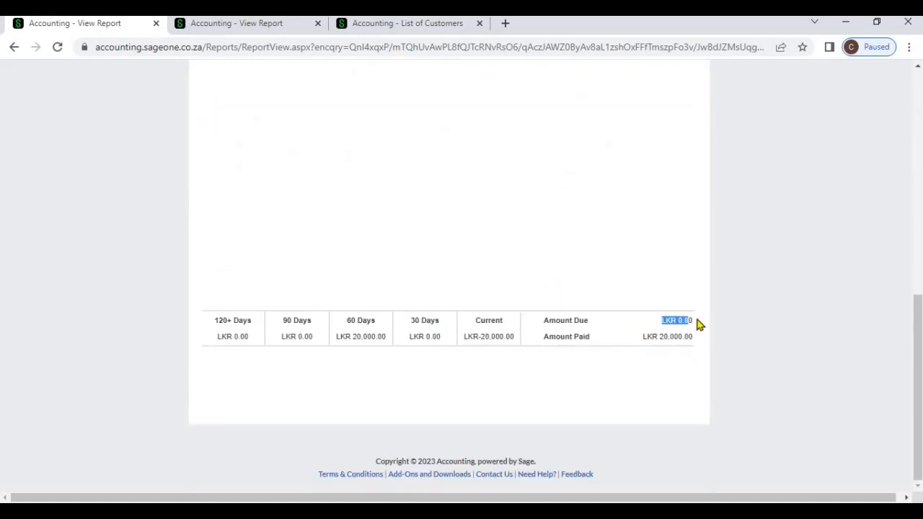
left_click(658, 317)
scroll(375, 208, "up", 10)
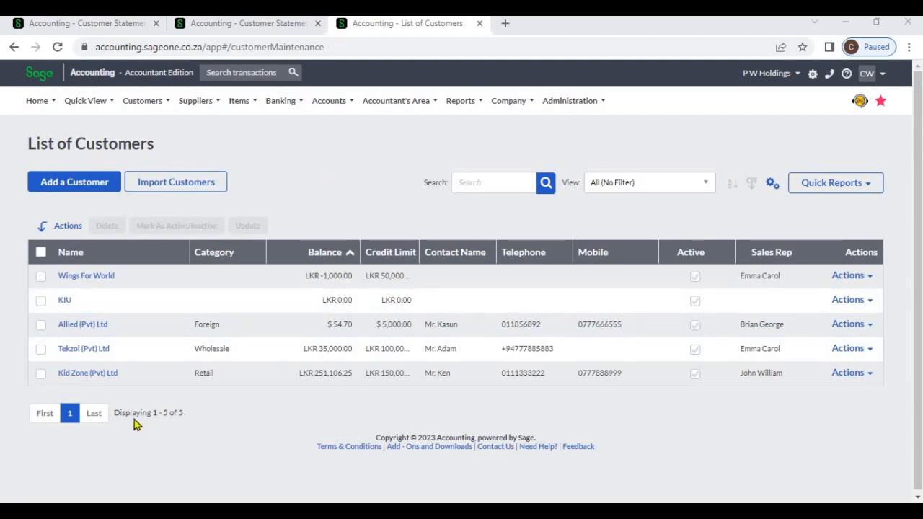
- Note the five listed customers, then run the statements excluding negative-balance customers
left_click_drag(116, 414, 204, 423)
left_click(274, 416)
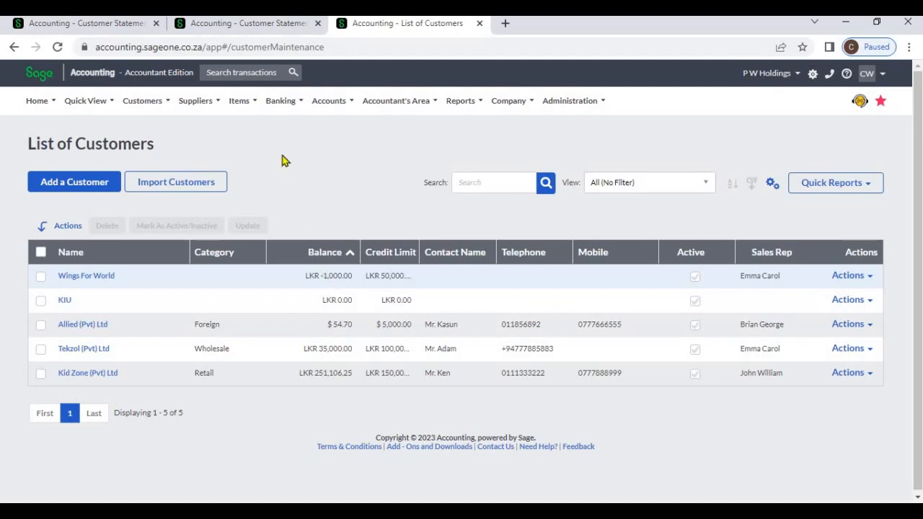
left_click(258, 26)
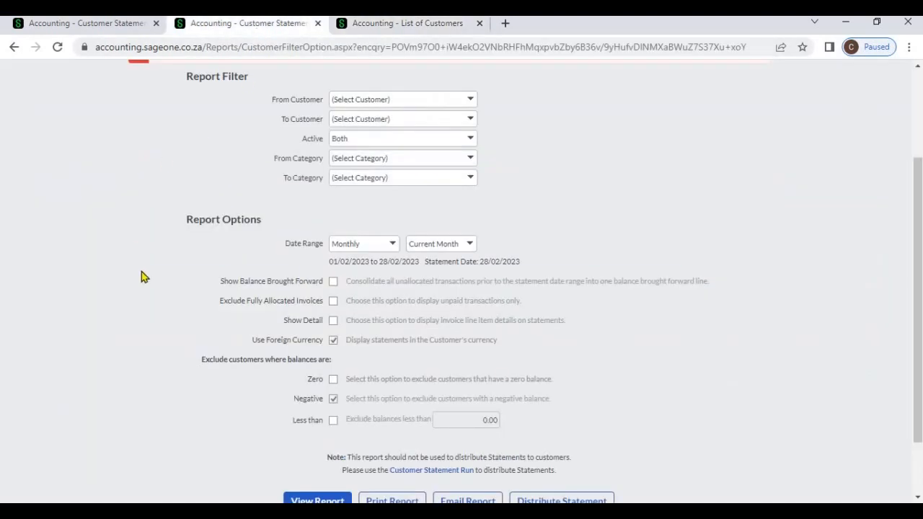
scroll(142, 278, "up", 1)
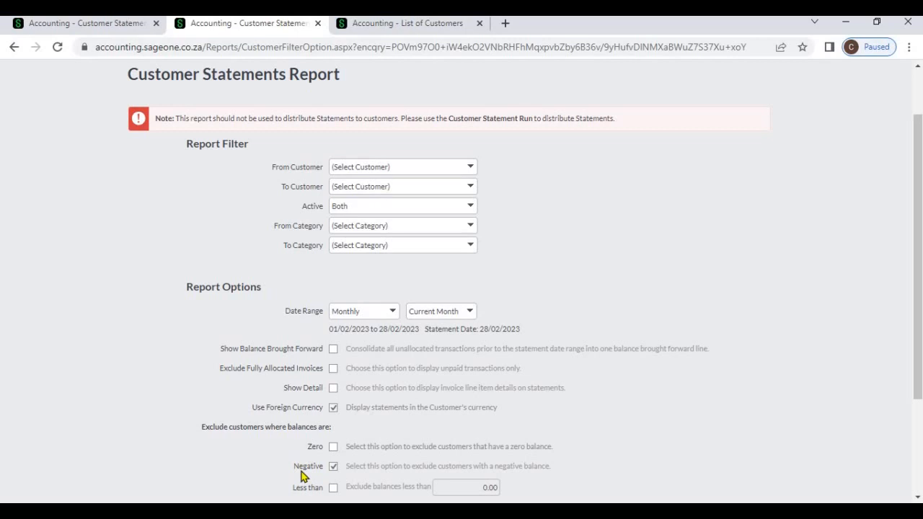
scroll(373, 444, "down", 3)
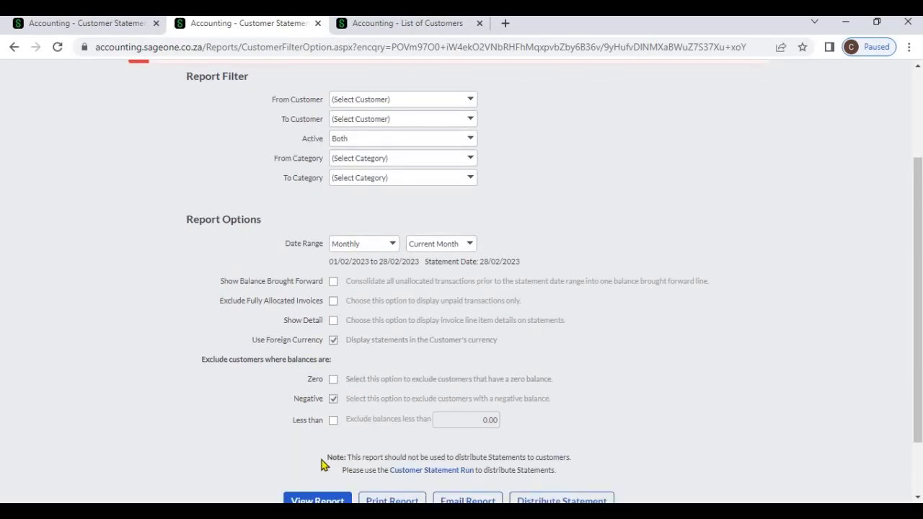
left_click(319, 443)
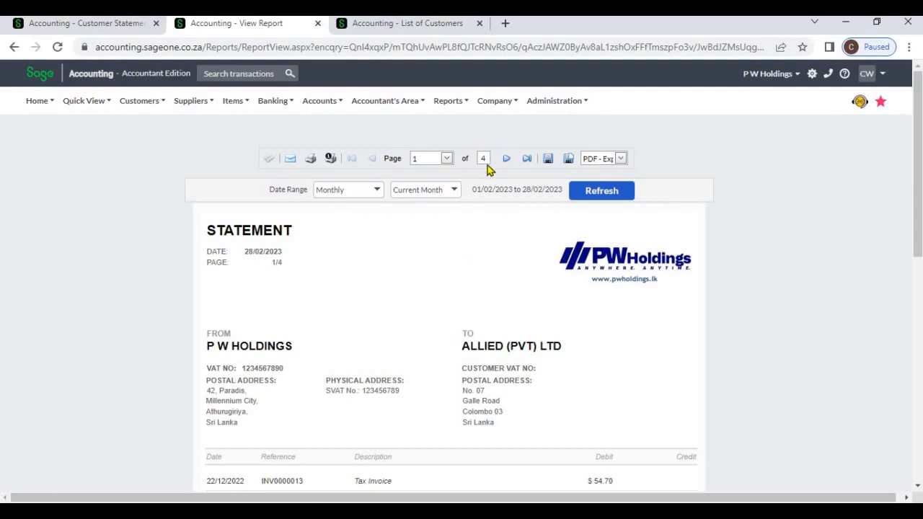
- Scroll through the statements to page 4 of 4, Tekzol (Pvt) Ltd owing LKR 35,000.00
scroll(498, 283, "down", 2)
scroll(498, 284, "down", 8)
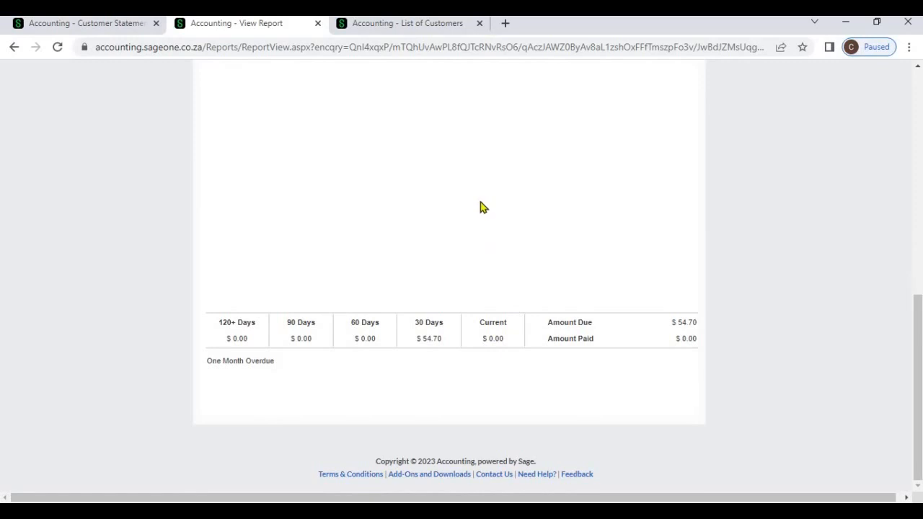
scroll(483, 207, "up", 10)
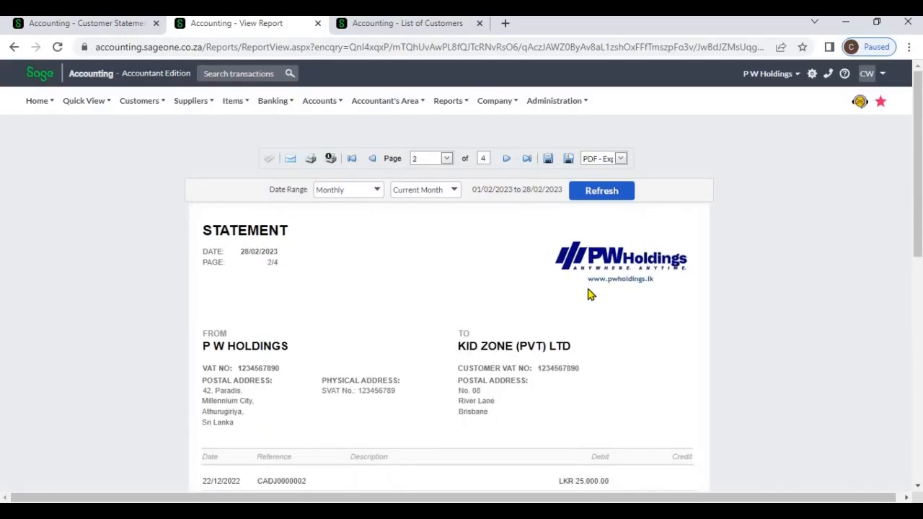
scroll(599, 325, "down", 10)
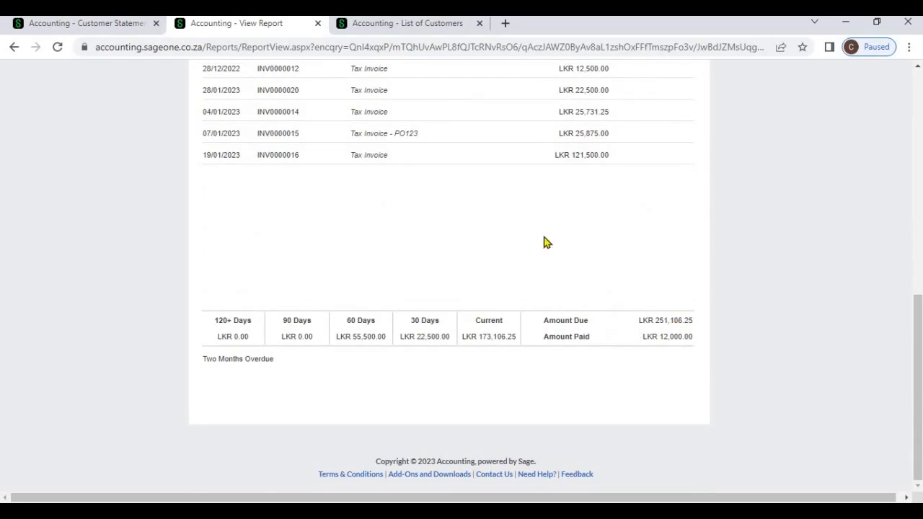
scroll(553, 253, "up", 10)
left_click(506, 111)
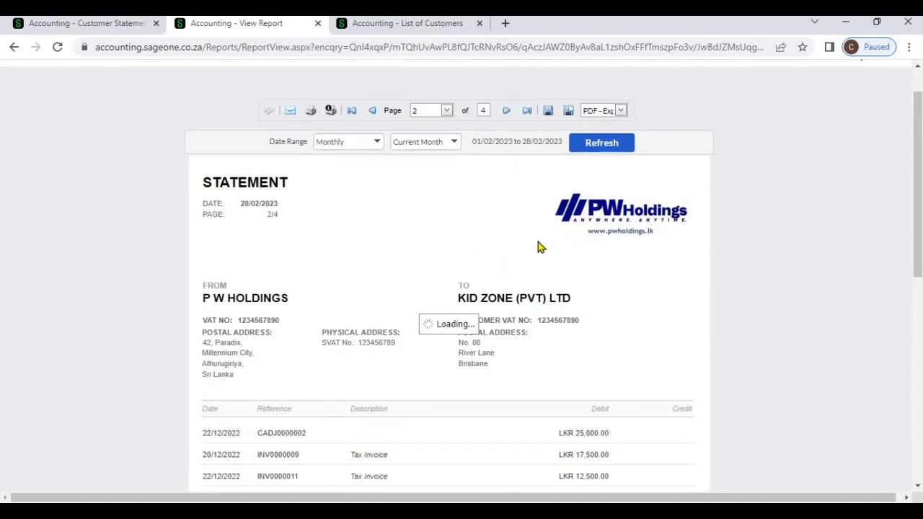
scroll(622, 310, "down", 10)
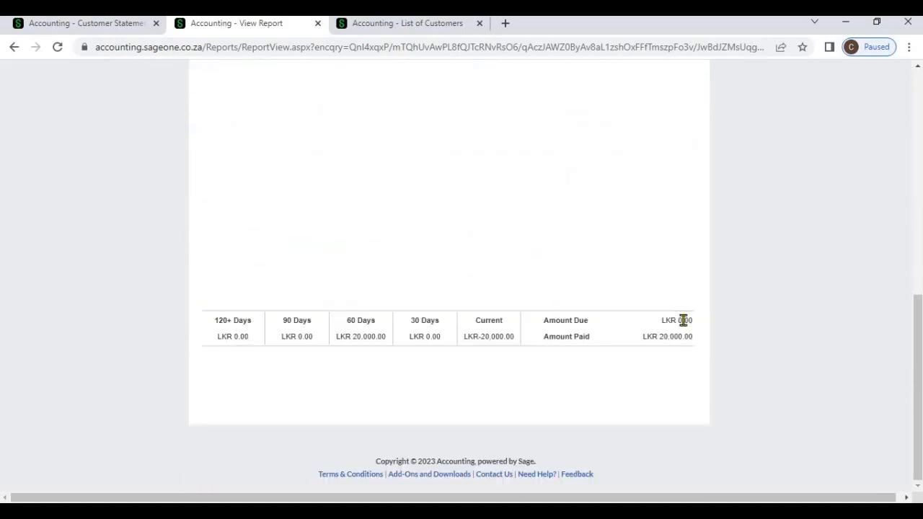
scroll(509, 218, "up", 10)
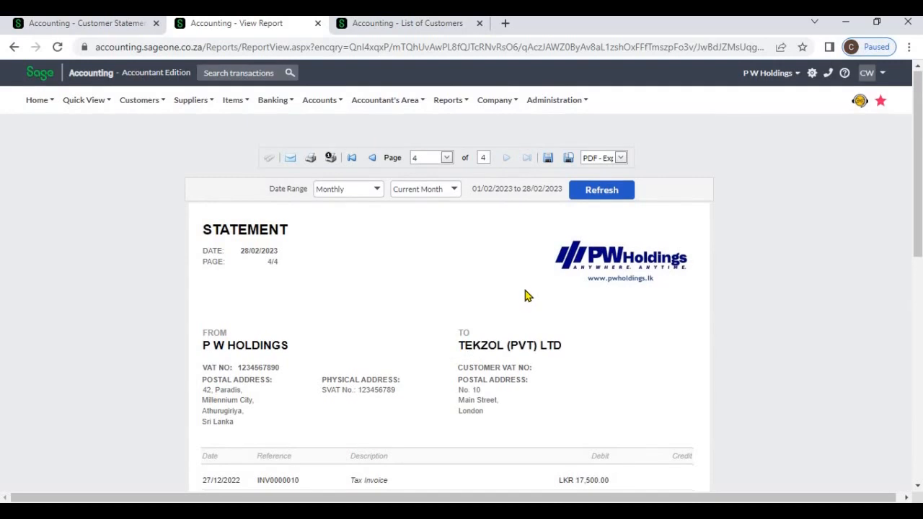
scroll(588, 363, "down", 4)
scroll(587, 363, "down", 3)
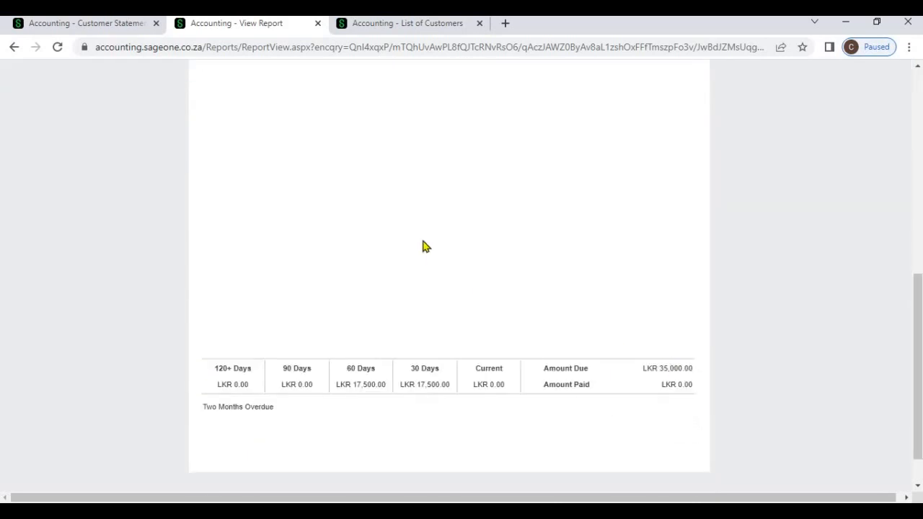
scroll(424, 247, "up", 2)
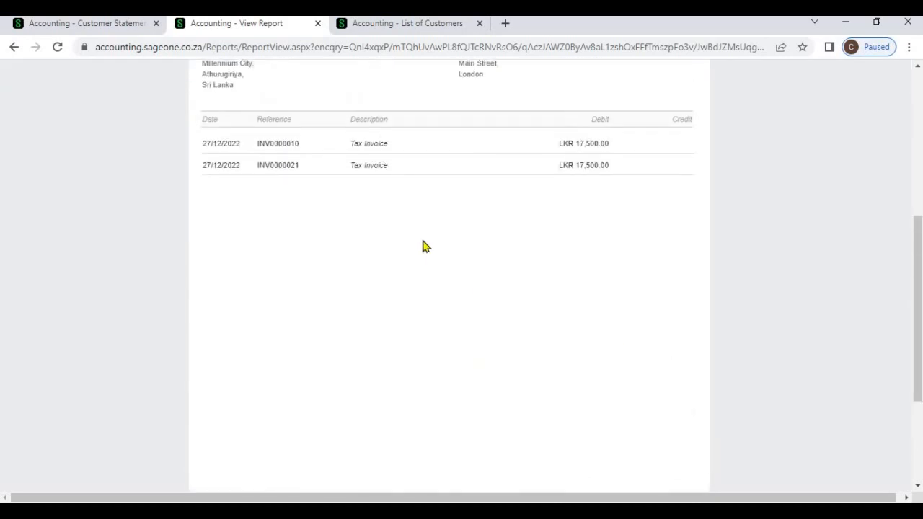
scroll(424, 247, "up", 3)
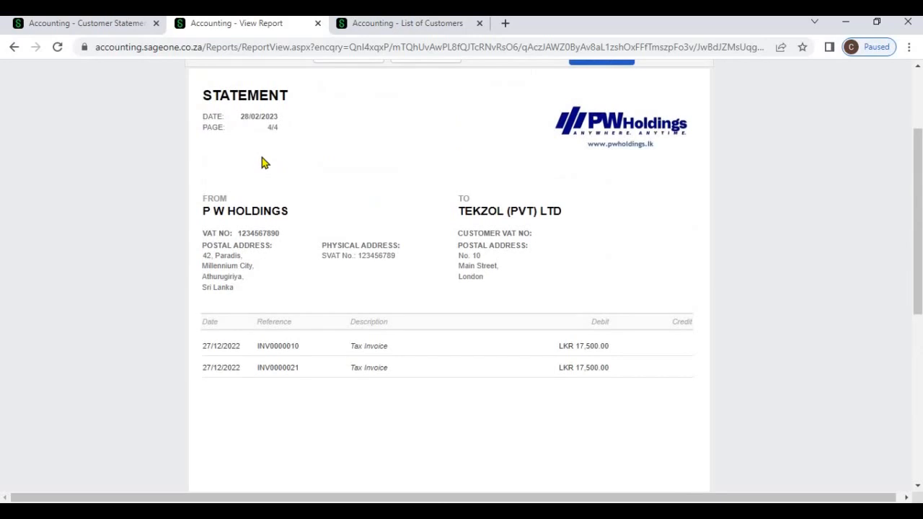
- Rerun from the first filter page with Zero and Negative unchecked, giving five pages
left_click(99, 29)
scroll(381, 390, "down", 3)
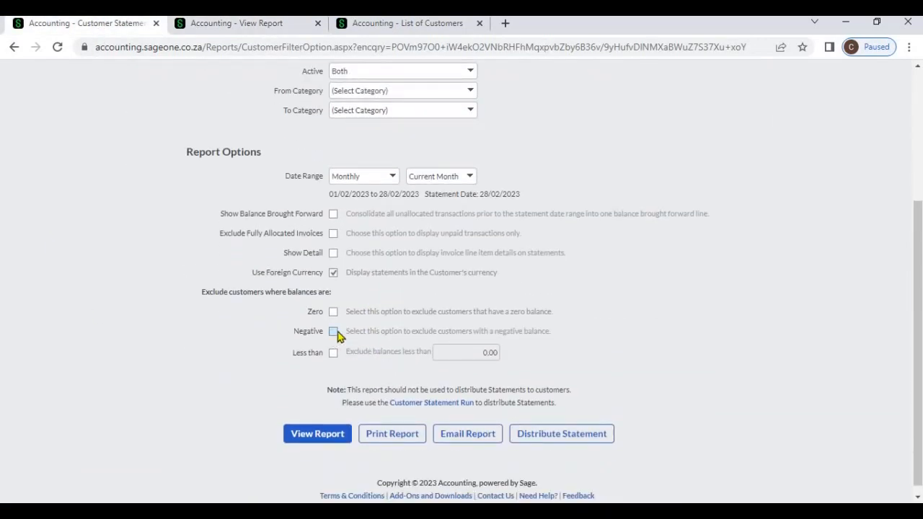
left_click(328, 438)
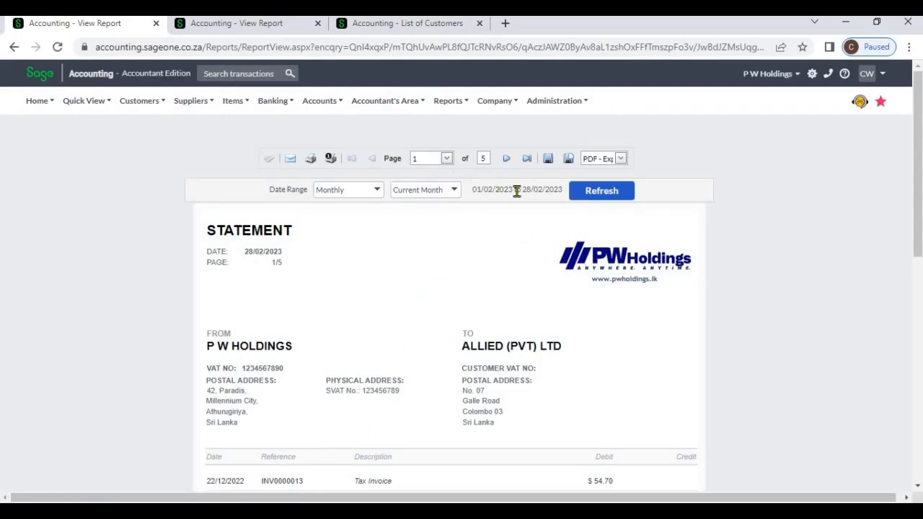
- Jump to page 5, Wings For World, and highlight its LKR-1,000.00 amount due
left_click(526, 161)
scroll(591, 325, "down", 10)
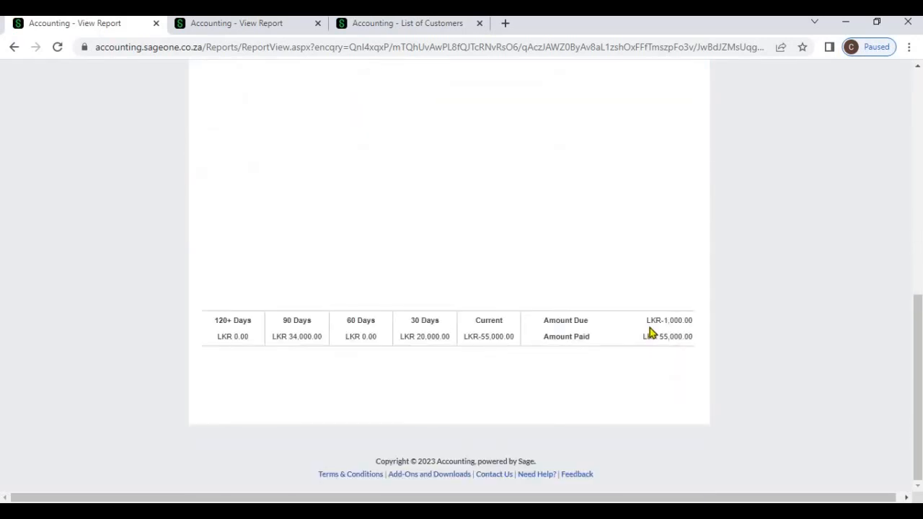
left_click_drag(647, 322, 697, 316)
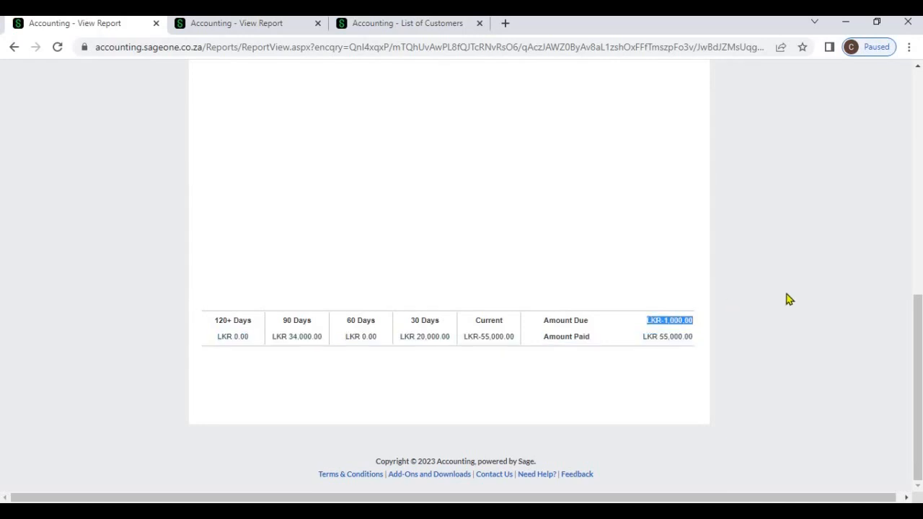
scroll(779, 302, "up", 8)
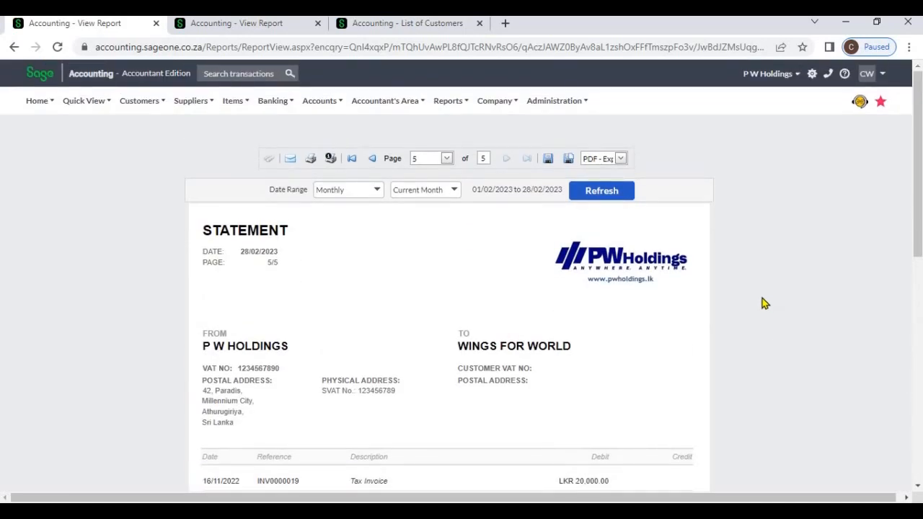
- Open a fresh Customer Statement report filter page from the Customers menu
left_click(138, 107)
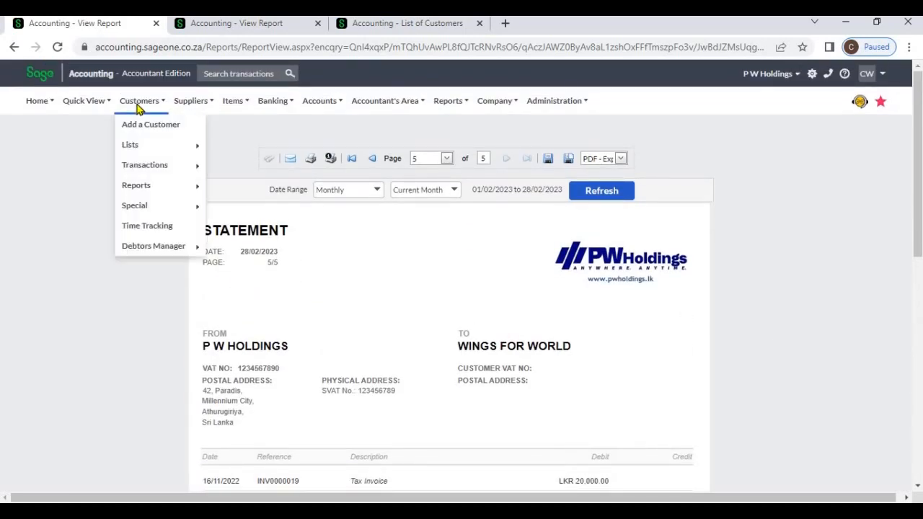
mouse_move(192, 196)
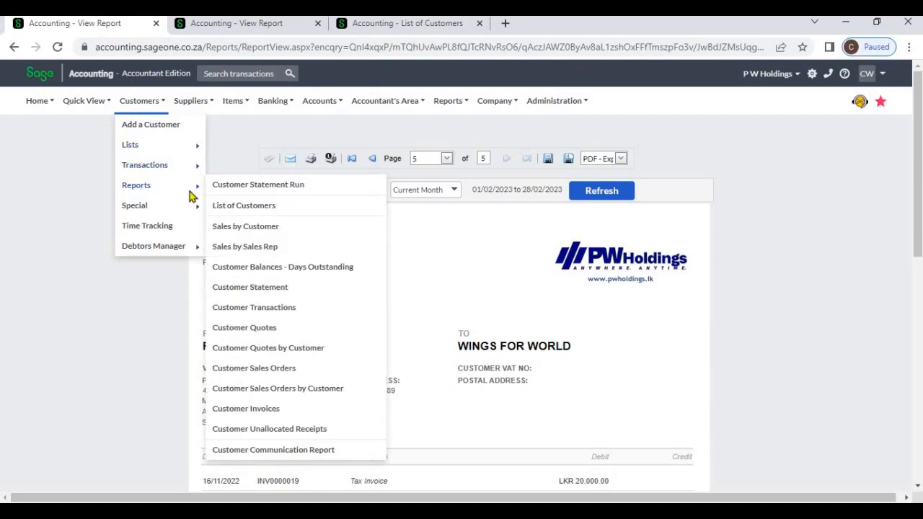
left_click(275, 290)
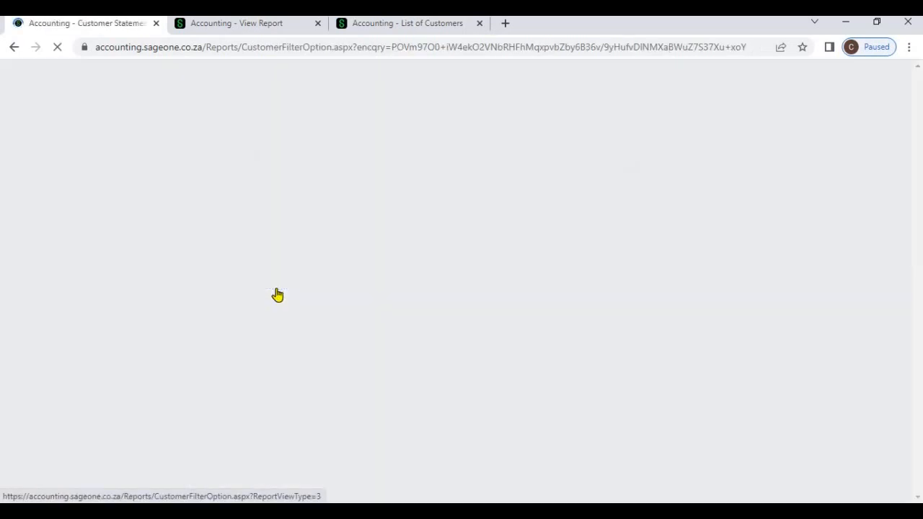
- Tick Zero and Negative exclusions and generate the three-page statements report
scroll(260, 310, "down", 3)
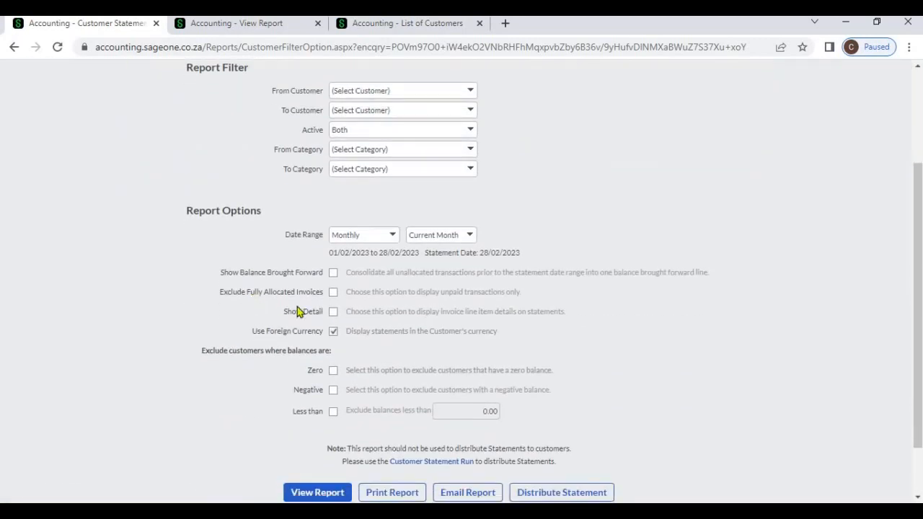
left_click(334, 303)
left_click(333, 322)
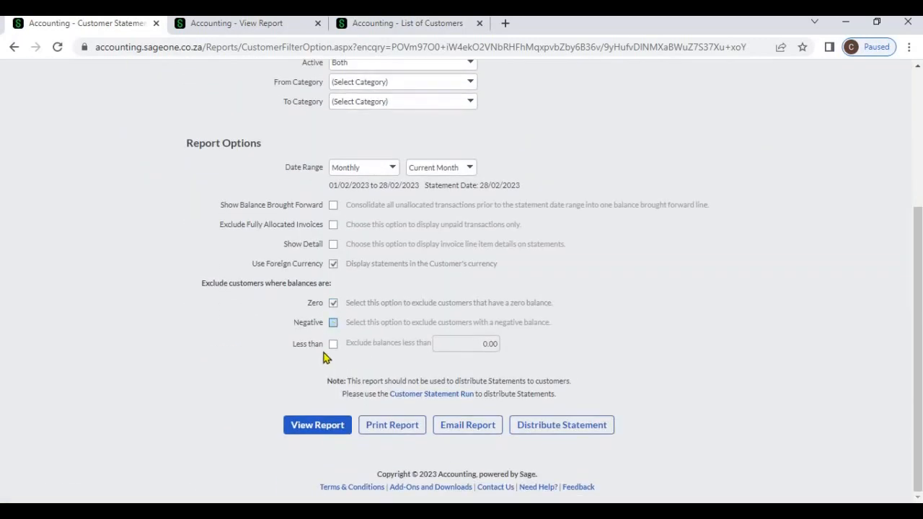
left_click(311, 427)
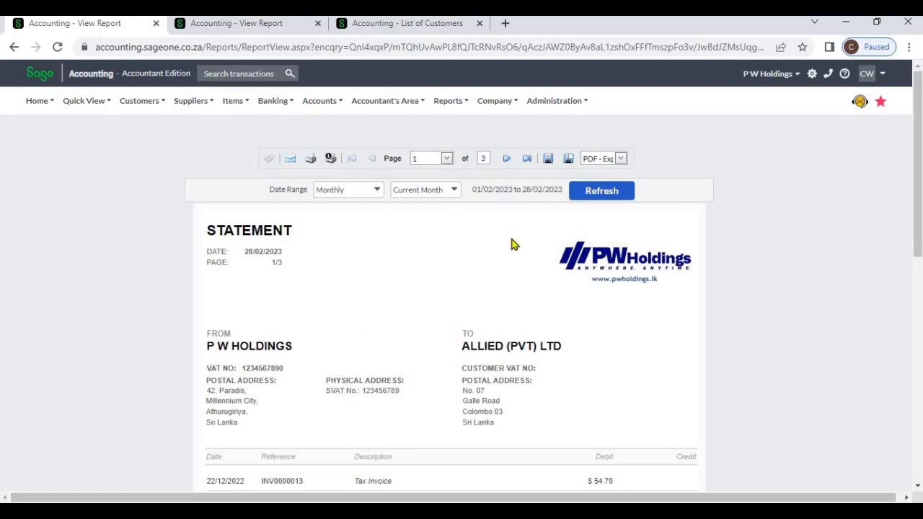
- Review the first statement's ageing summary and advance to the next of three statements
scroll(512, 245, "down", 10)
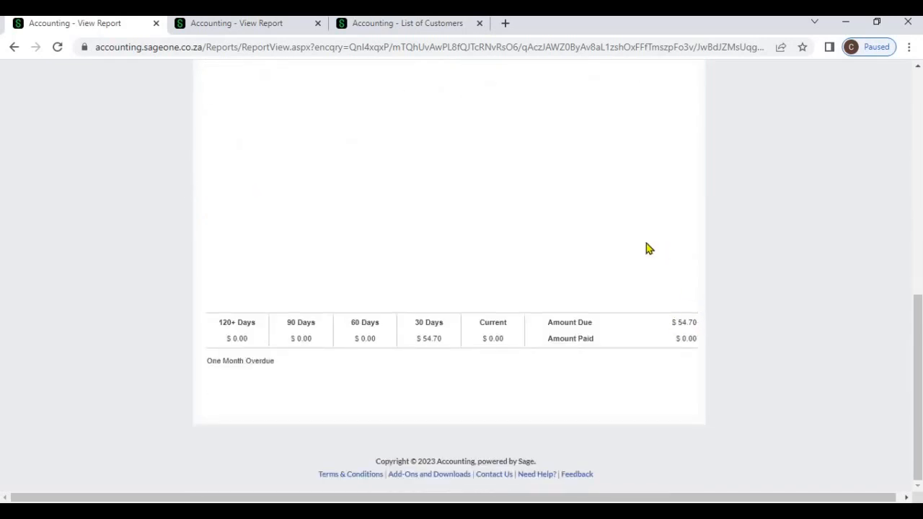
scroll(567, 200, "up", 10)
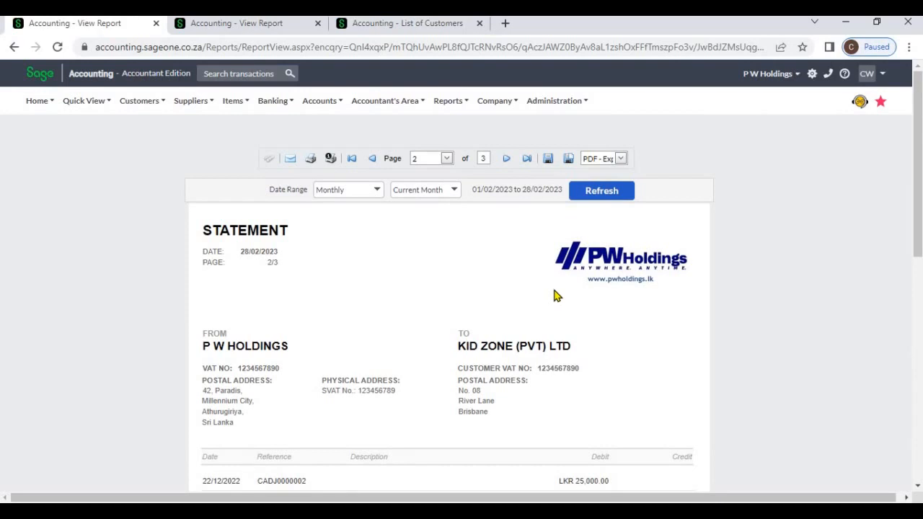
scroll(555, 296, "down", 10)
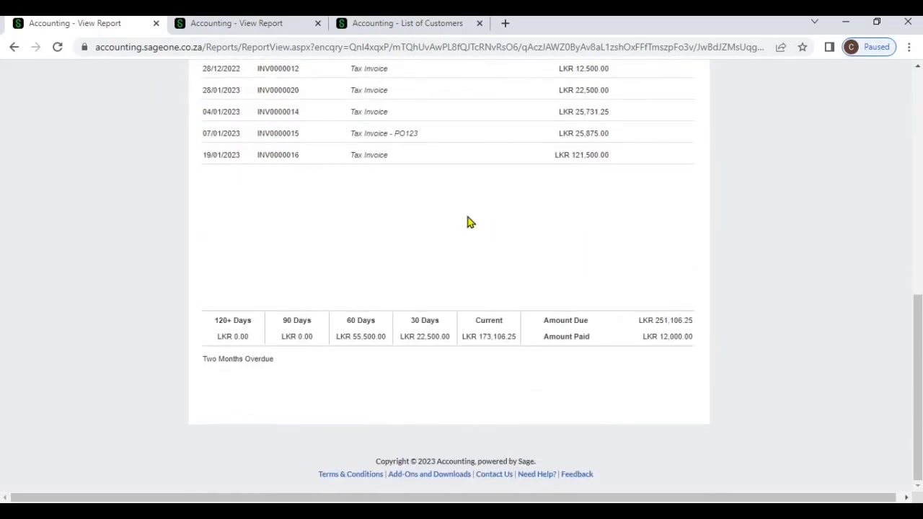
scroll(467, 223, "up", 10)
left_click(506, 159)
scroll(505, 274, "down", 4)
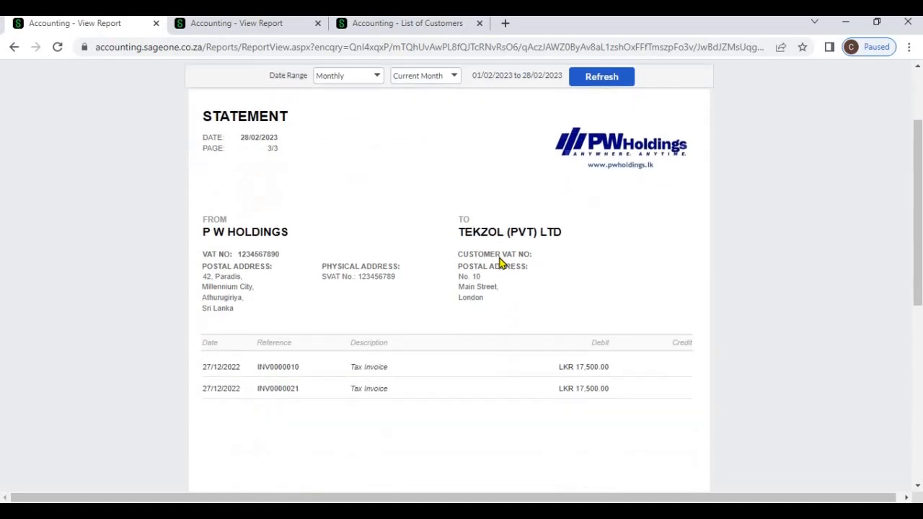
scroll(505, 283, "down", 5)
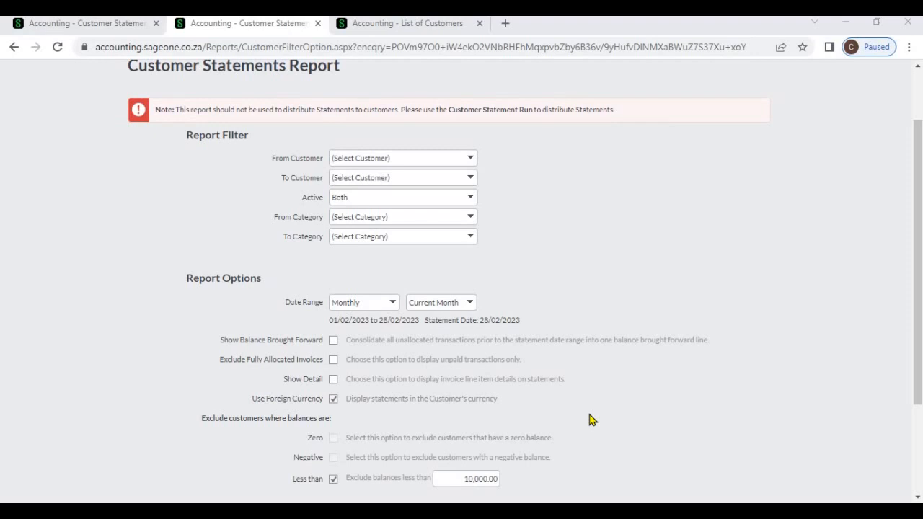
- Confirm the 10,000.00 less-than threshold and view the five customers in the List of Customers
scroll(590, 420, "down", 1)
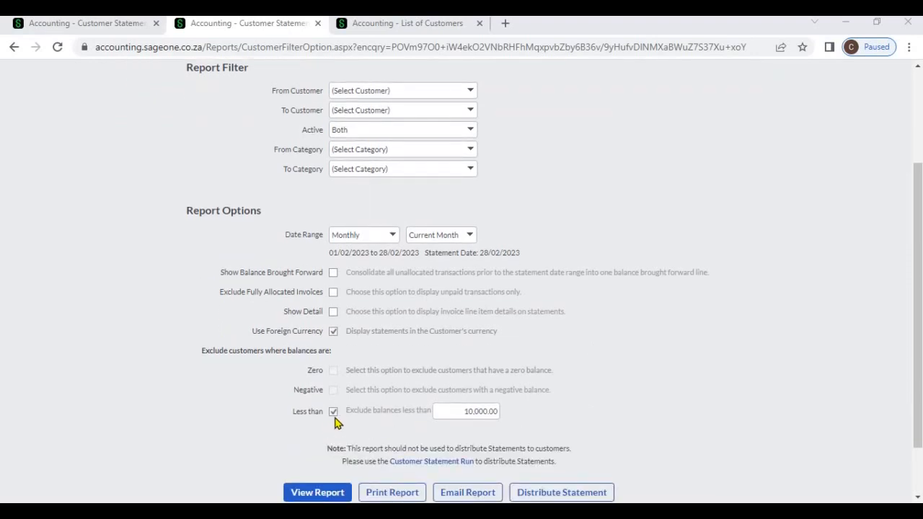
left_click(434, 410)
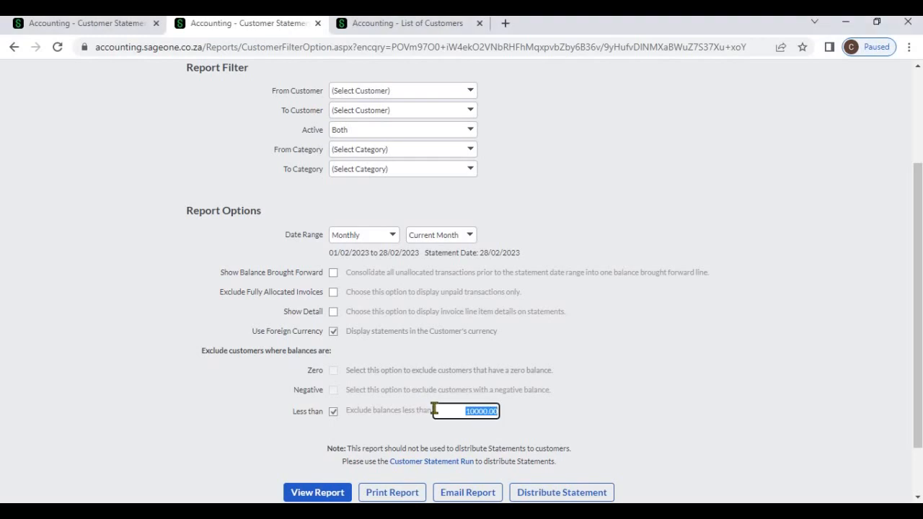
left_click(538, 413)
left_click(424, 31)
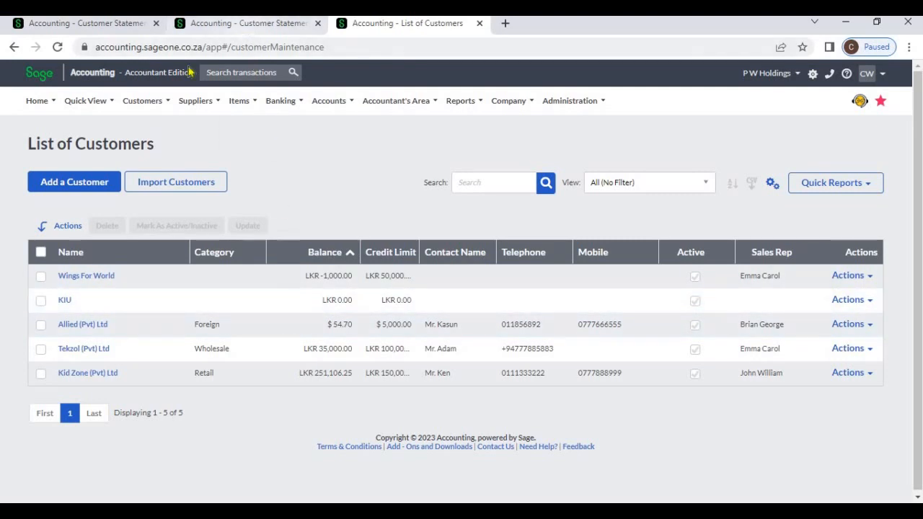
- Run the statements report with the 10,000.00 threshold, leaving only Kid Zone and Tekzol
left_click(241, 24)
left_click(297, 493)
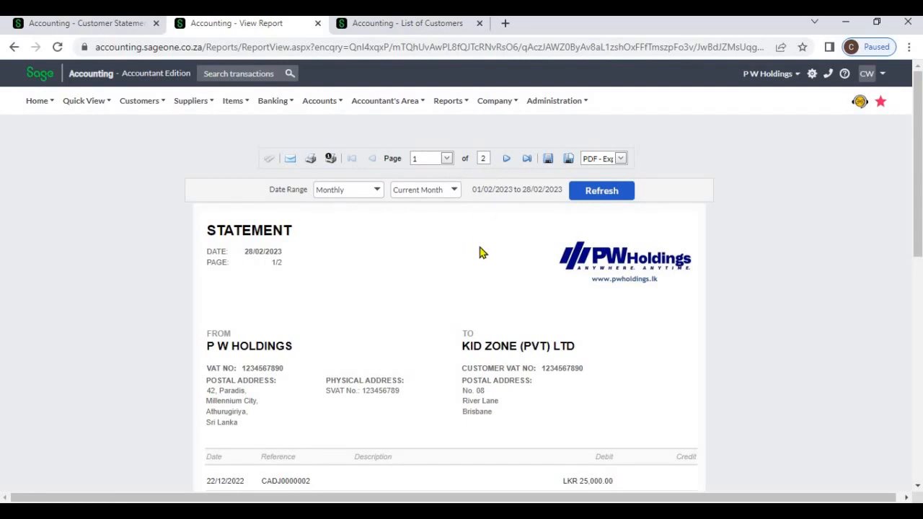
scroll(479, 261, "down", 4)
scroll(480, 261, "down", 4)
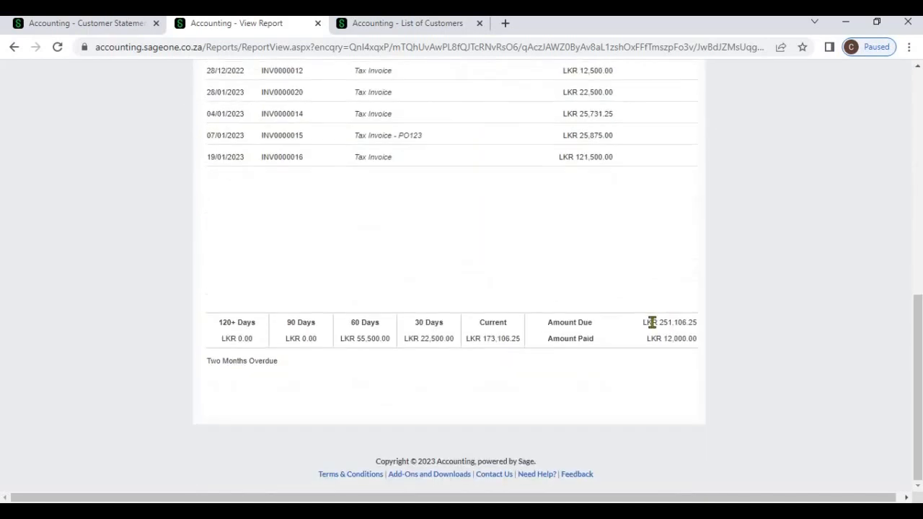
scroll(577, 238, "up", 9)
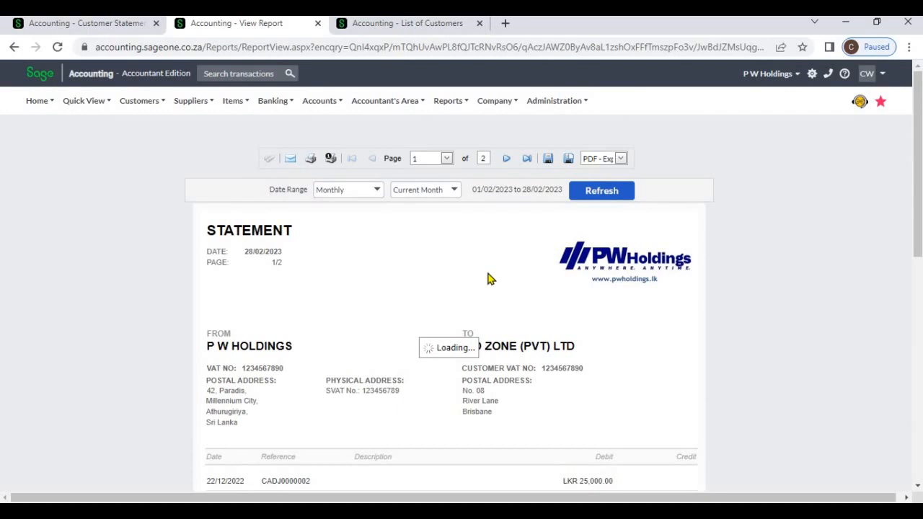
scroll(490, 289, "down", 6)
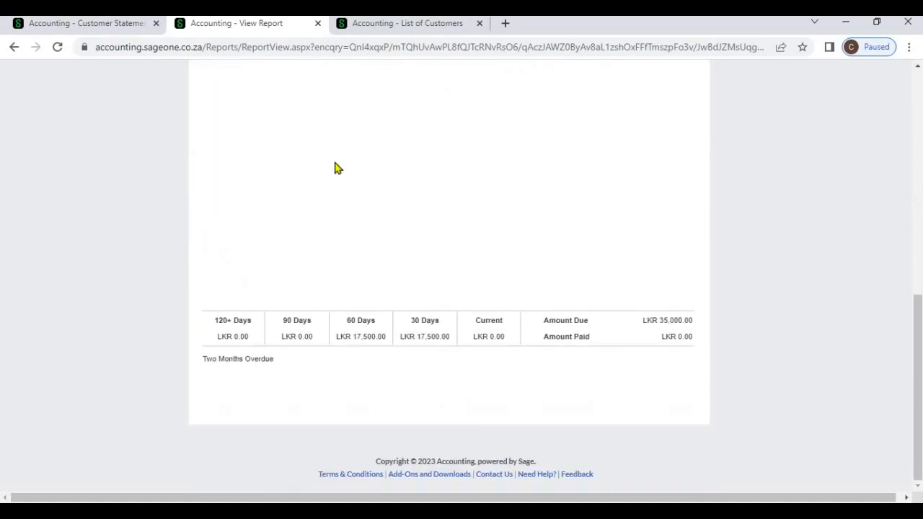
- Compare the two statements against the List of Customers, then return to the report
left_click(360, 27)
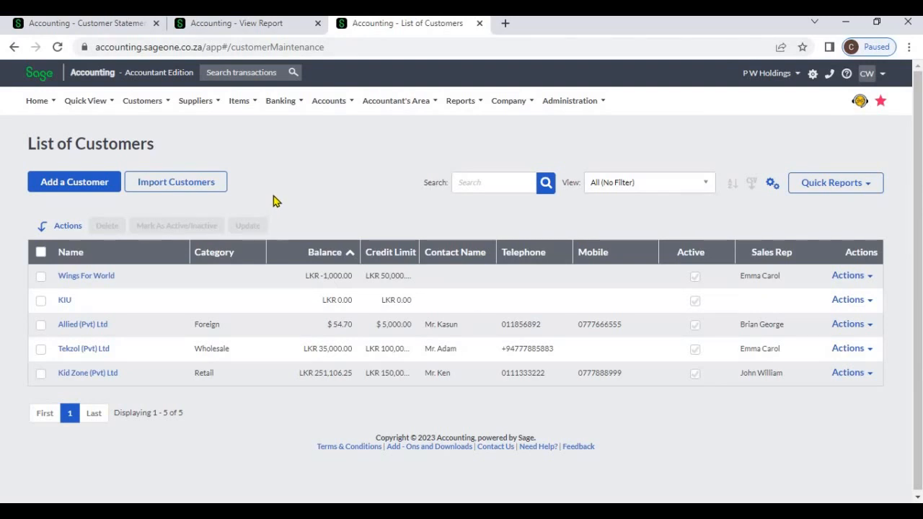
left_click(253, 25)
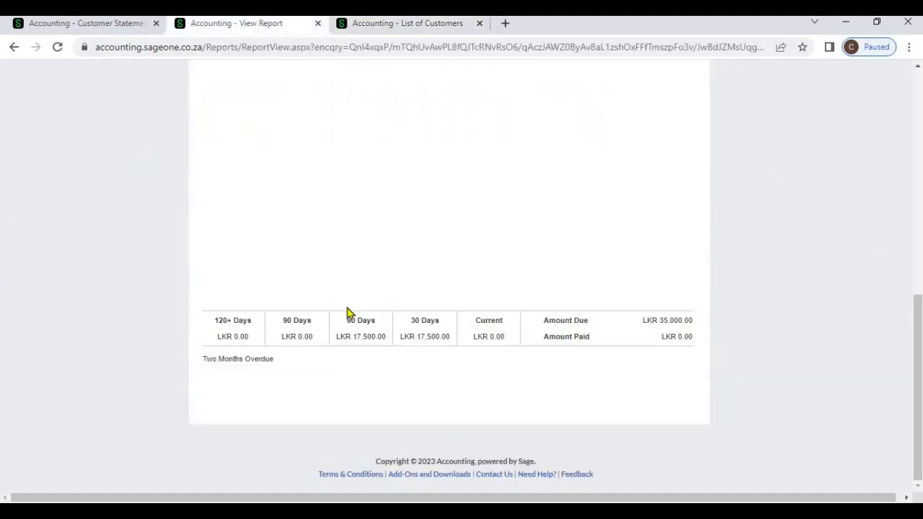
scroll(353, 310, "up", 10)
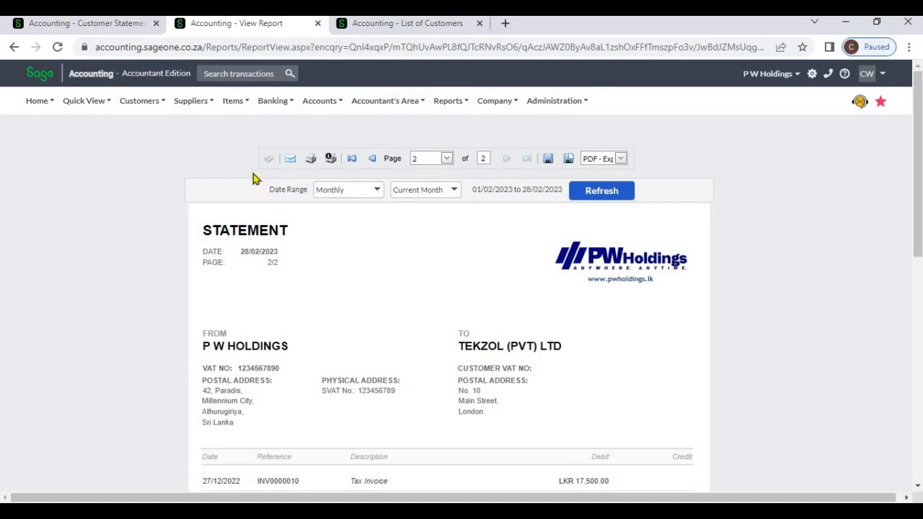
- Toggle the Less than and Zero balance exclusions, finishing with only Less than 0.00 ticked
left_click(112, 23)
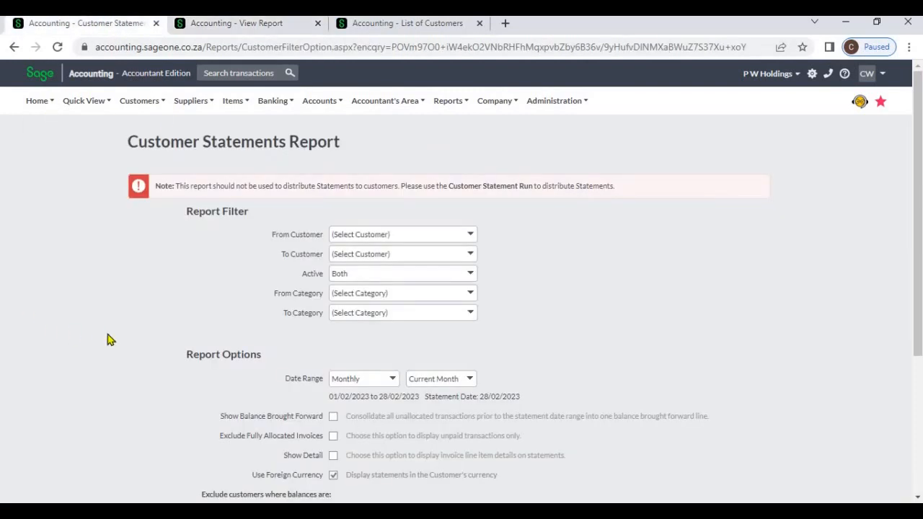
scroll(108, 338, "down", 3)
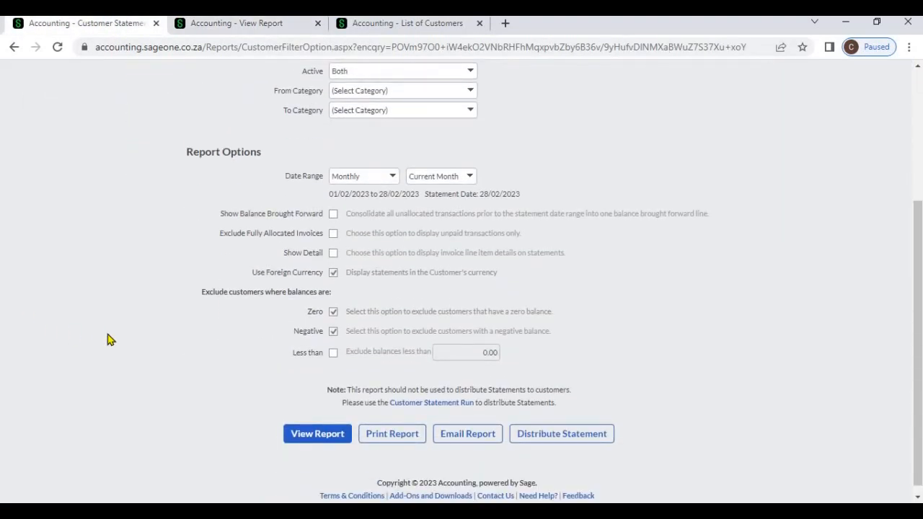
left_click(334, 354)
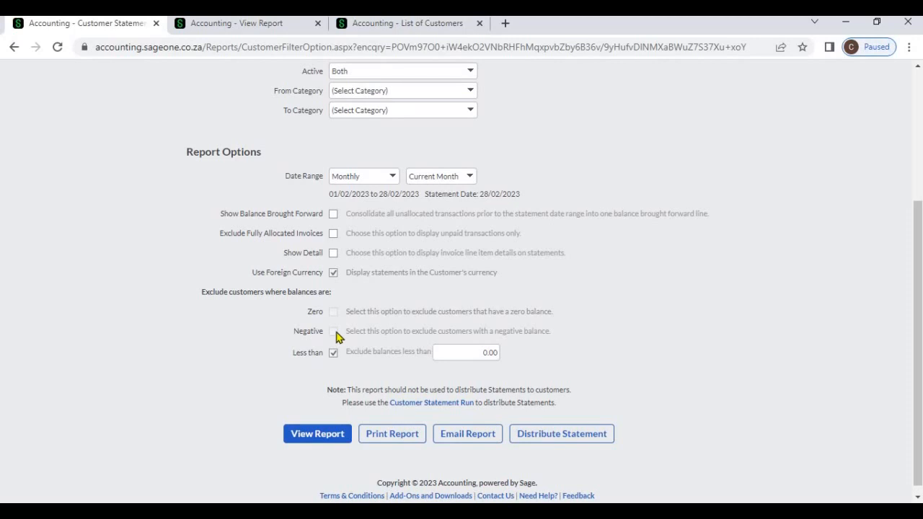
left_click(334, 353)
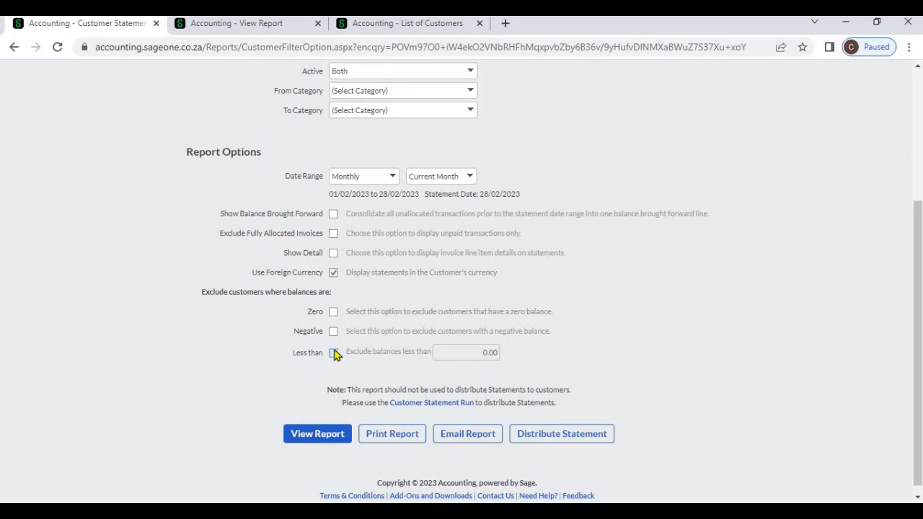
left_click(334, 313)
left_click(334, 353)
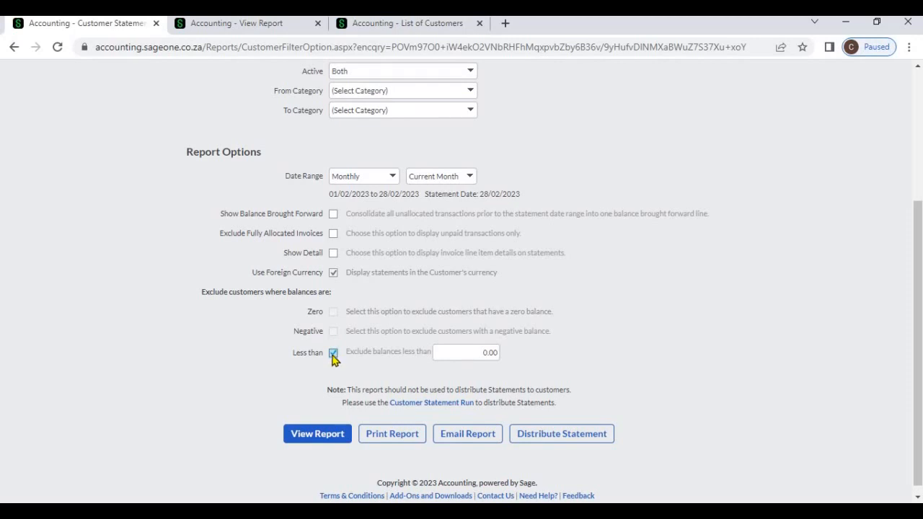
left_click(333, 354)
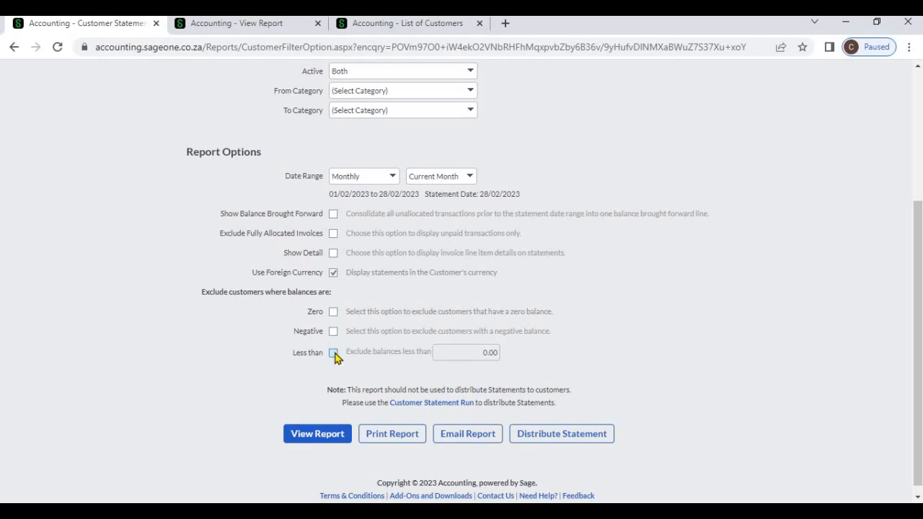
left_click(334, 355)
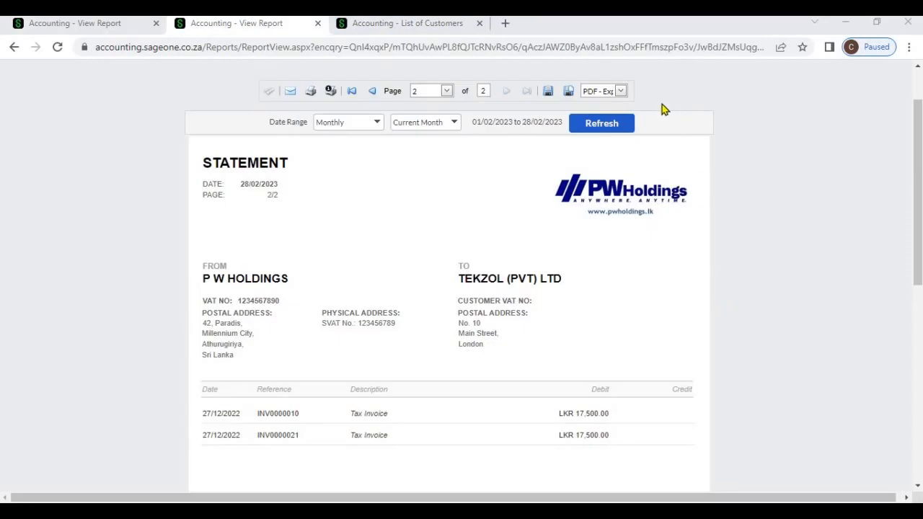
left_click(622, 92)
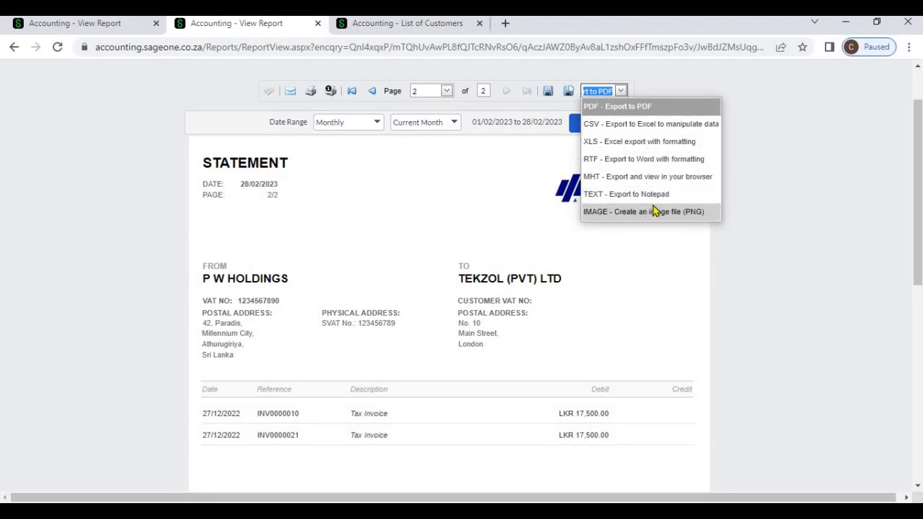
left_click(723, 222)
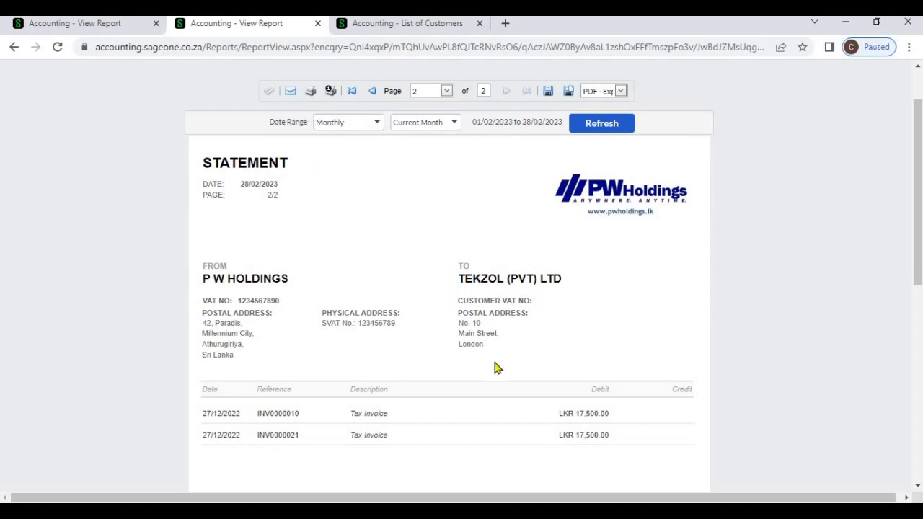
- Open invoice INV0000010 from Tekzol's statement and review its LKR 17,500.00 total
left_click(287, 418)
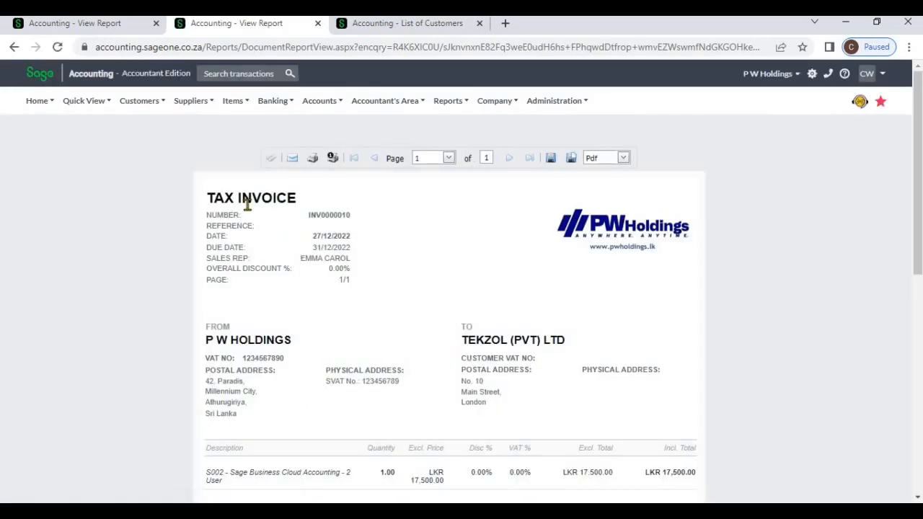
scroll(403, 332, "down", 2)
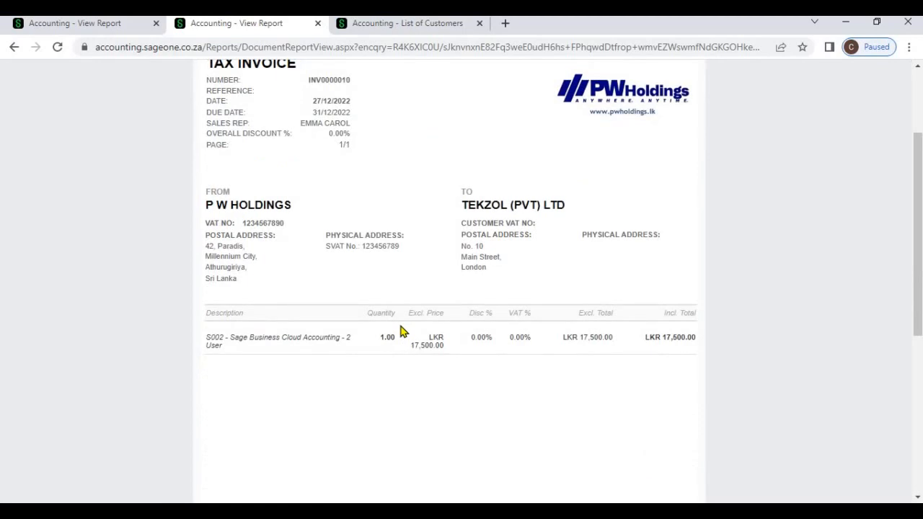
scroll(402, 332, "up", 2)
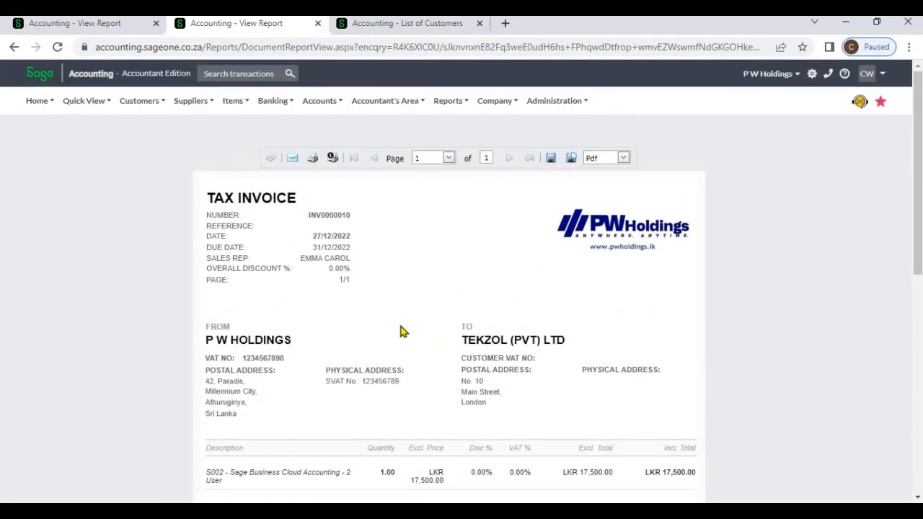